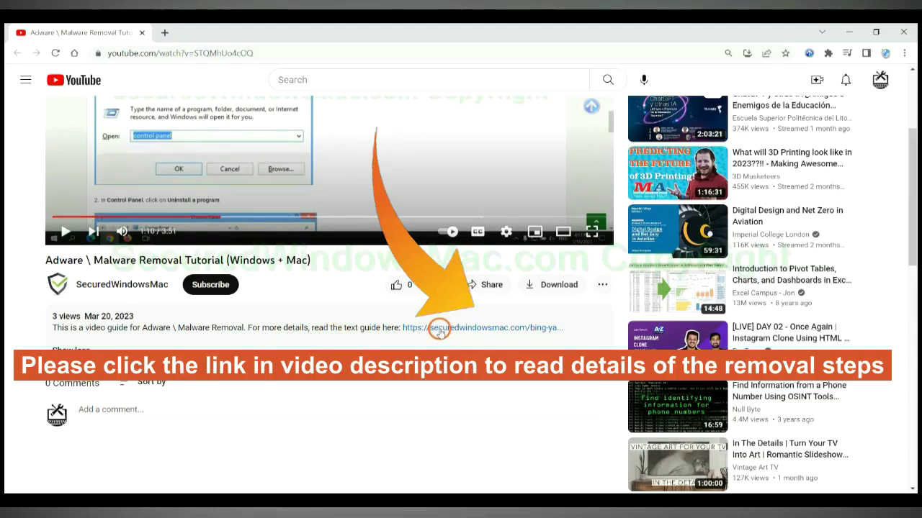
# Step: Open the SecuredWindowsMac Bing/Yahoo redirect removal guide from the video description link
pyautogui.click(438, 328)
pyautogui.moveTo(437, 273)
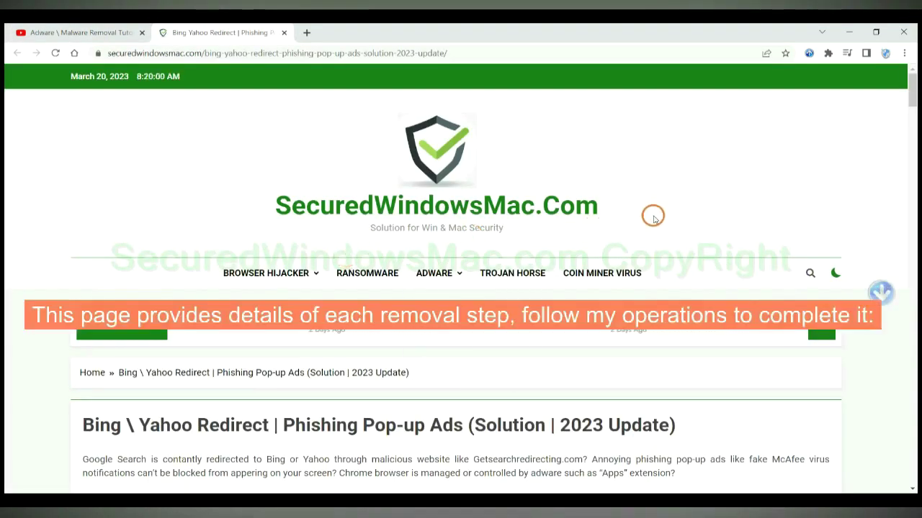
# Step: Scroll the guide down to the Instant Automatic Removal section
pyautogui.scroll(-3, 581, 261)
pyautogui.scroll(-4, 581, 262)
pyautogui.scroll(-4, 580, 262)
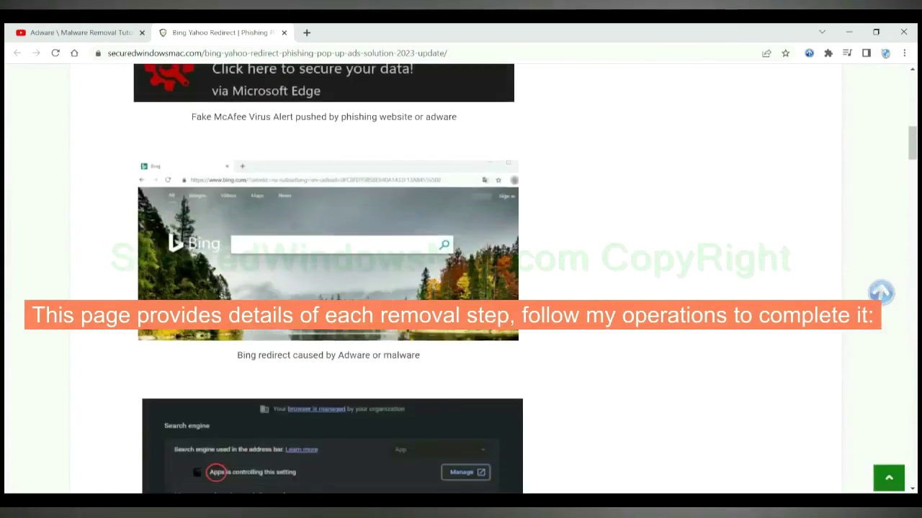
pyautogui.scroll(-4, 501, 320)
pyautogui.scroll(-2, 501, 320)
pyautogui.scroll(-1, 501, 320)
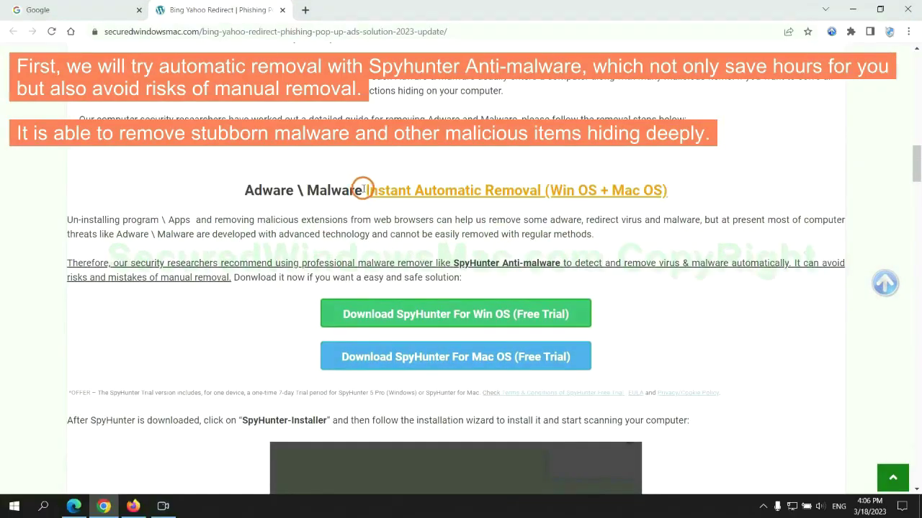
pyautogui.moveTo(363, 189); pyautogui.dragTo(539, 190)
pyautogui.click(460, 161)
# Step: Download the SpyHunter for Windows installer and keep the file despite the warning
pyautogui.scroll(-1, 388, 242)
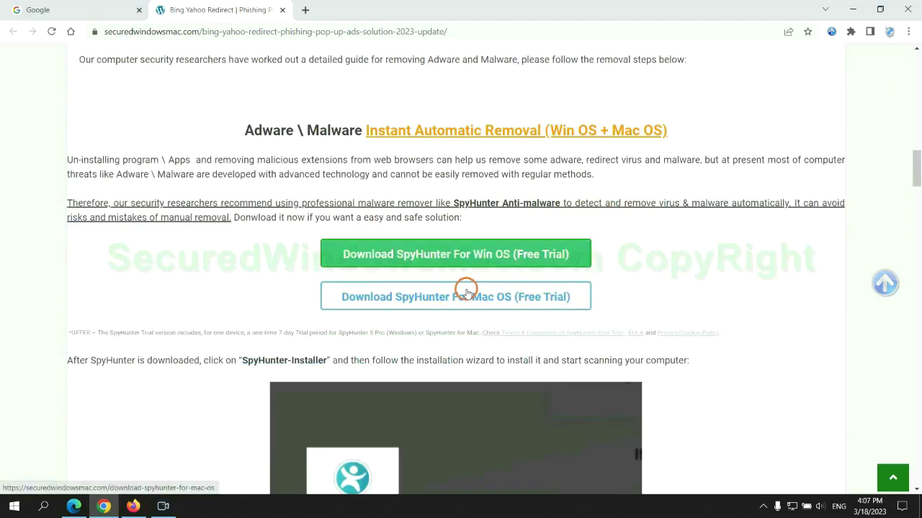
pyautogui.scroll(-1, 466, 290)
pyautogui.scroll(-1, 456, 263)
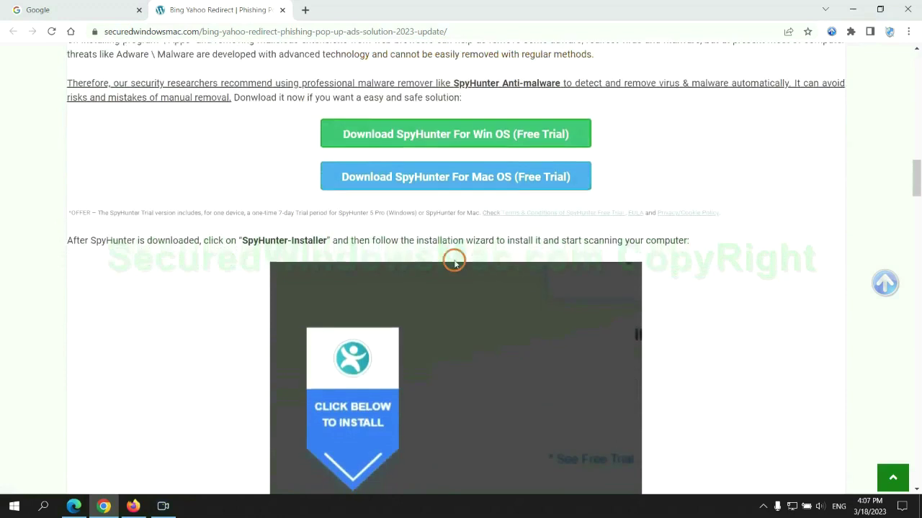
pyautogui.click(466, 137)
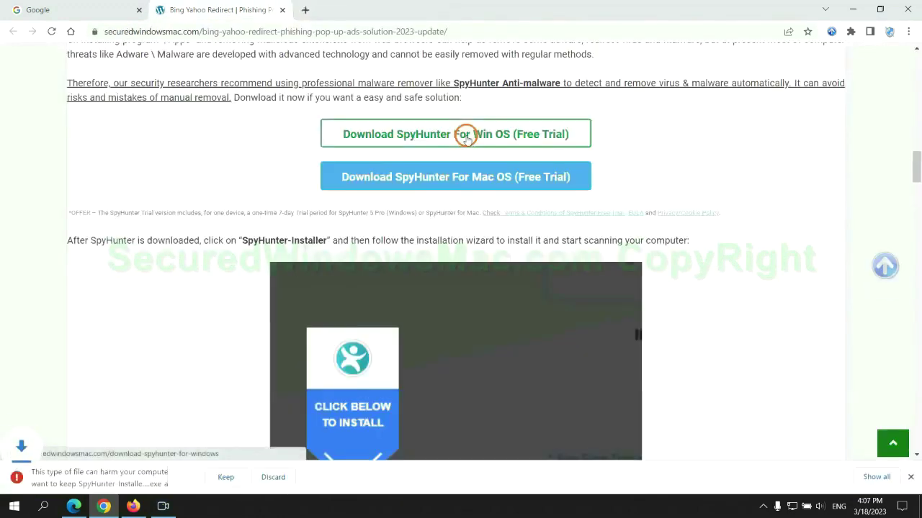
pyautogui.click(223, 477)
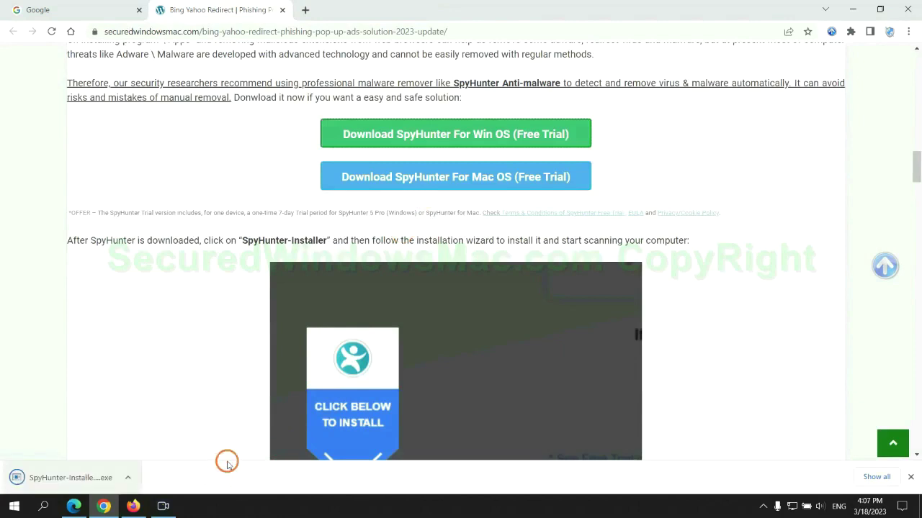
# Step: Run the SpyHunter installer and install it, accepting the license agreement and privacy policy
pyautogui.click(88, 477)
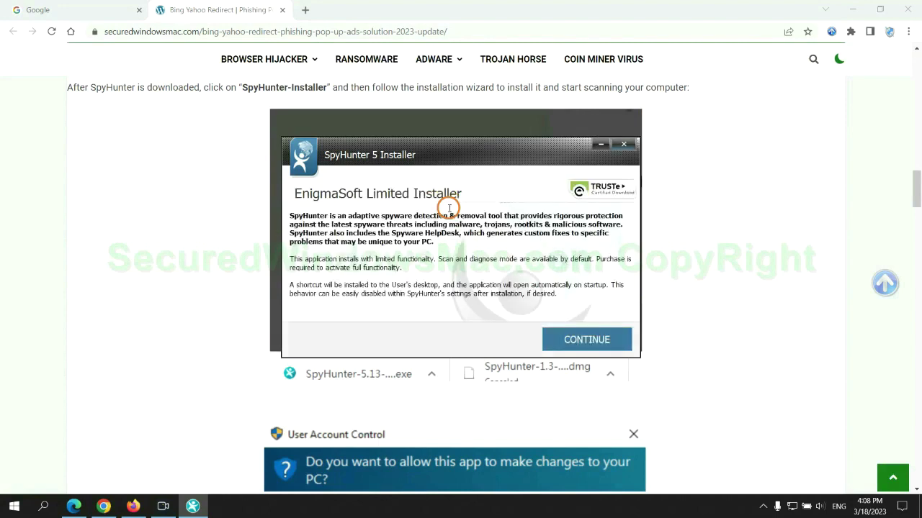
pyautogui.click(607, 338)
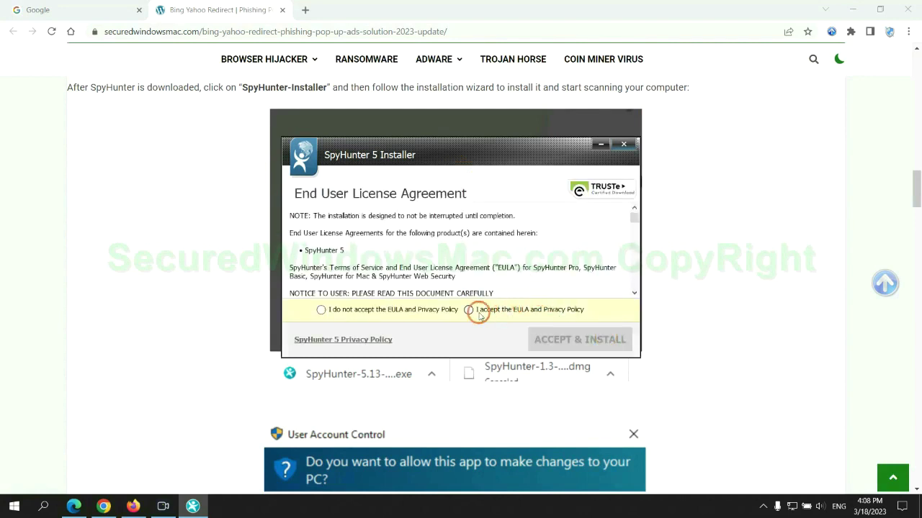
pyautogui.click(467, 310)
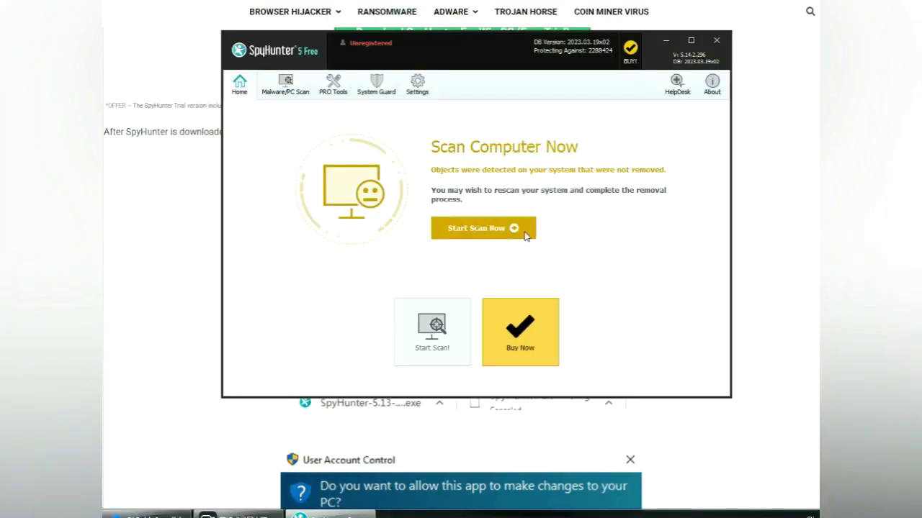
# Step: Scan the computer with SpyHunter and begin registering the FREE Trial (7-Days)
pyautogui.click(515, 229)
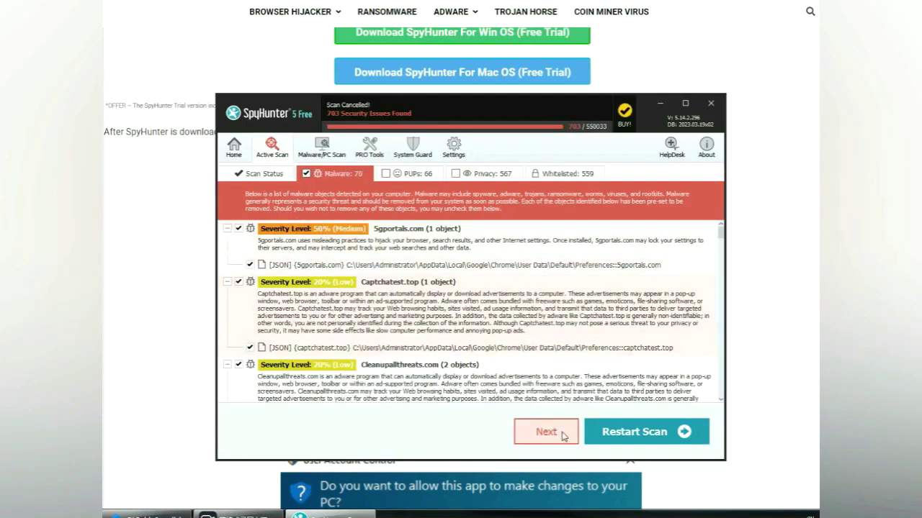
pyautogui.click(564, 435)
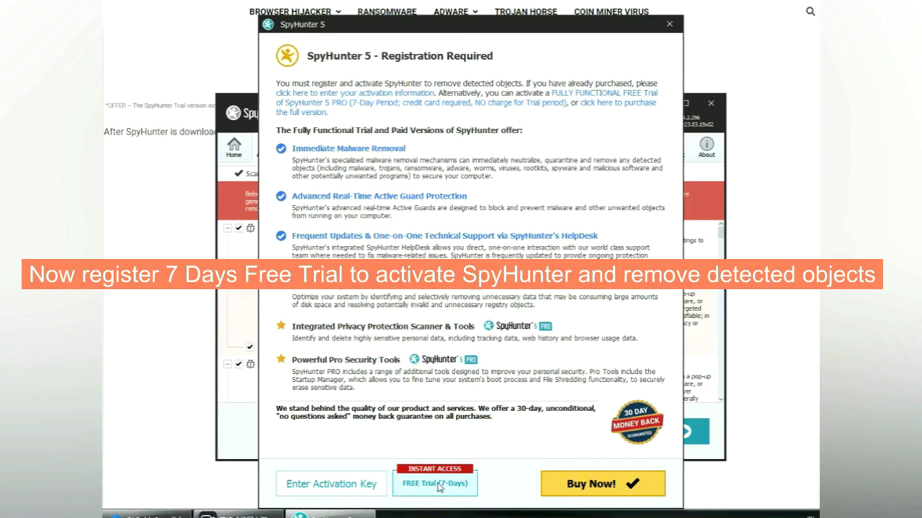
pyautogui.click(437, 486)
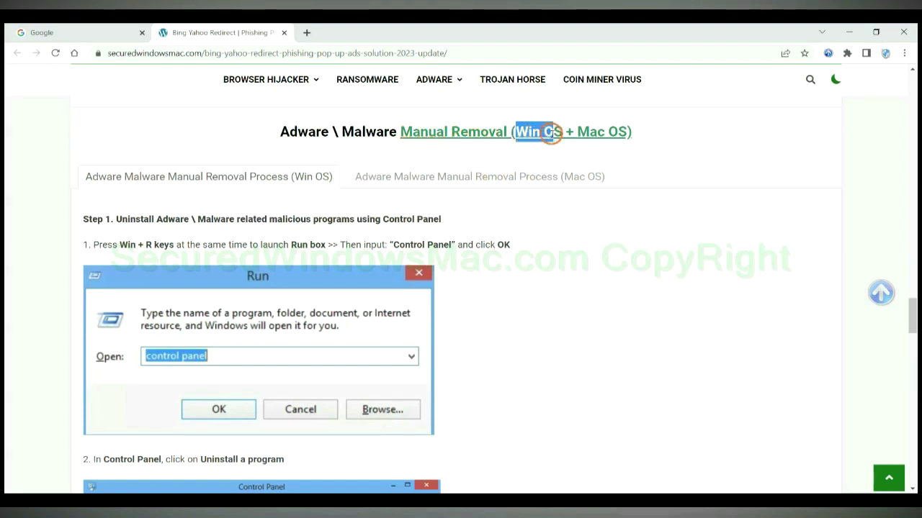
# Step: Show the guide's Manual Removal (Win OS) steps, scrolled to Step 1 on uninstalling programs
pyautogui.moveTo(516, 133); pyautogui.dragTo(562, 133)
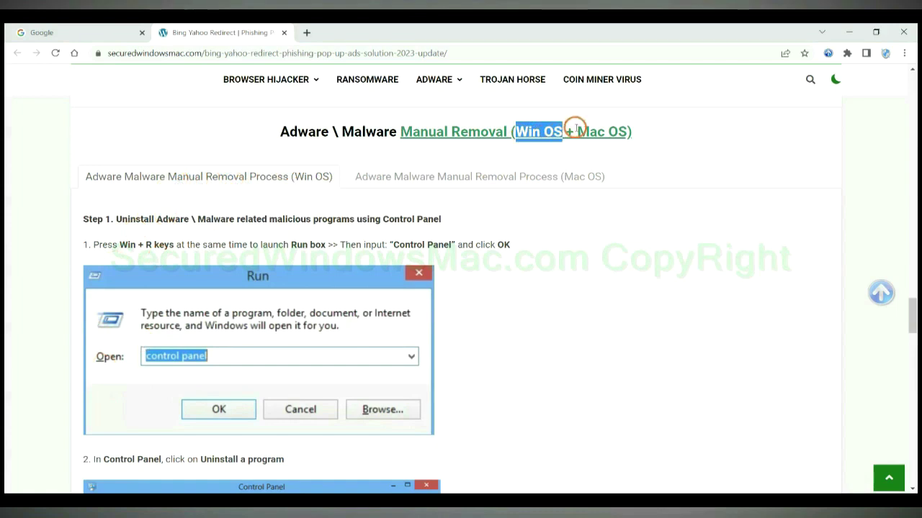
pyautogui.moveTo(577, 132); pyautogui.dragTo(629, 132)
pyautogui.click(473, 174)
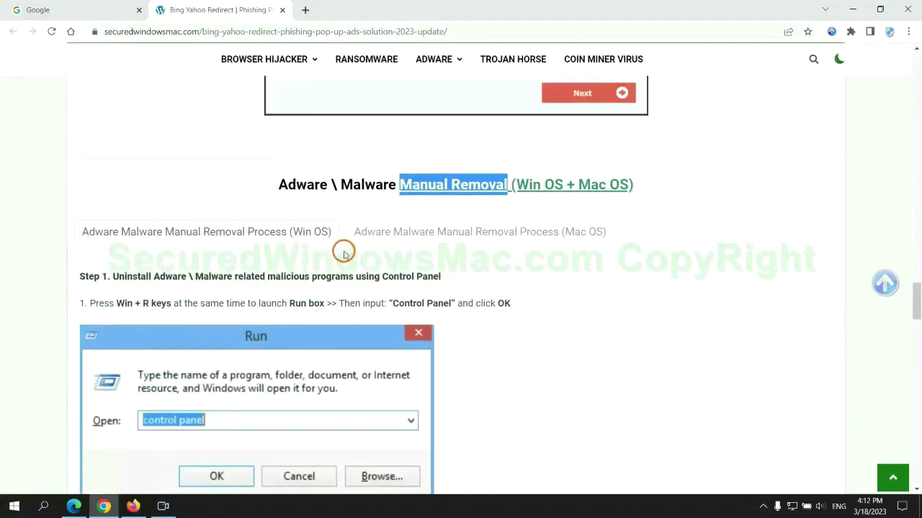
pyautogui.scroll(-2, 344, 253)
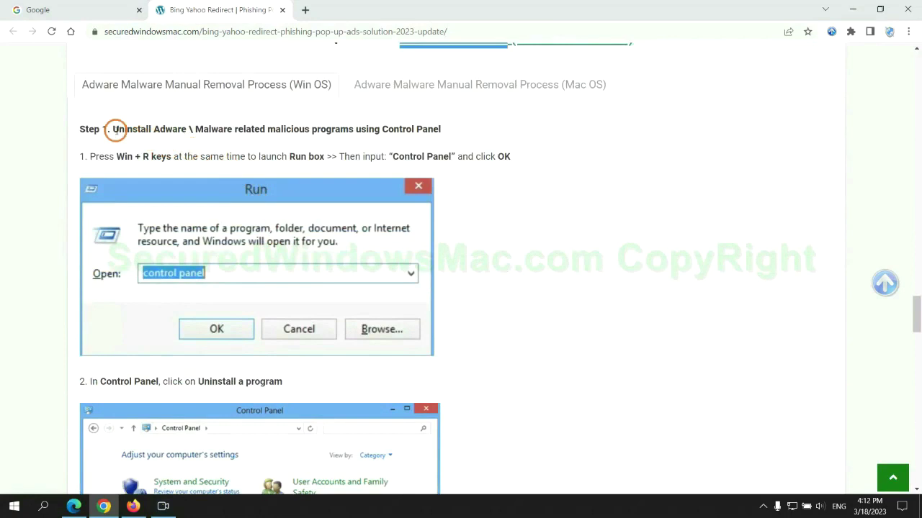
pyautogui.moveTo(113, 130); pyautogui.dragTo(352, 132)
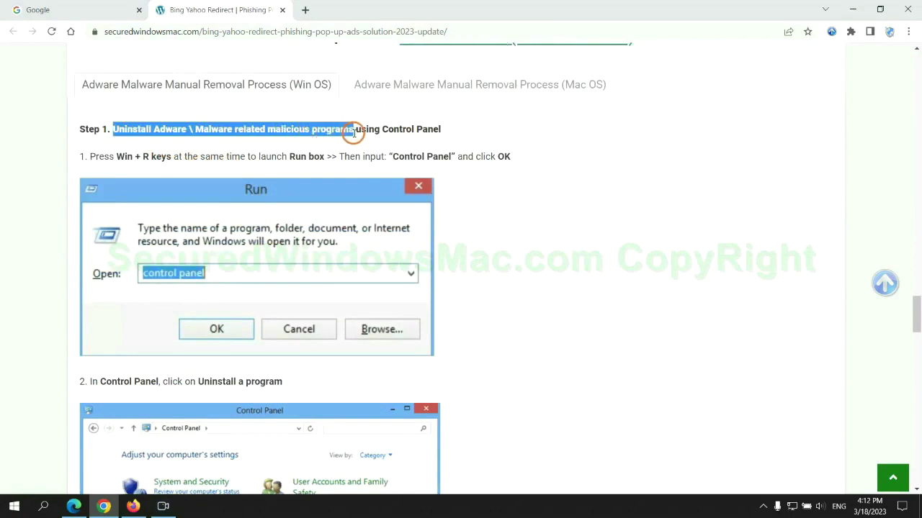
pyautogui.click(595, 185)
pyautogui.scroll(-2, 582, 187)
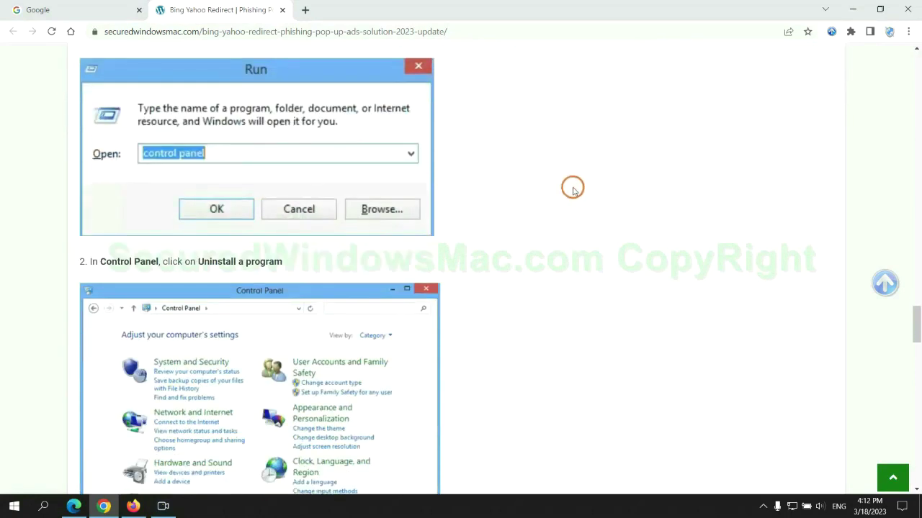
# Step: Open Control Panel's installed programs list through the Run box
pyautogui.press('super+r')
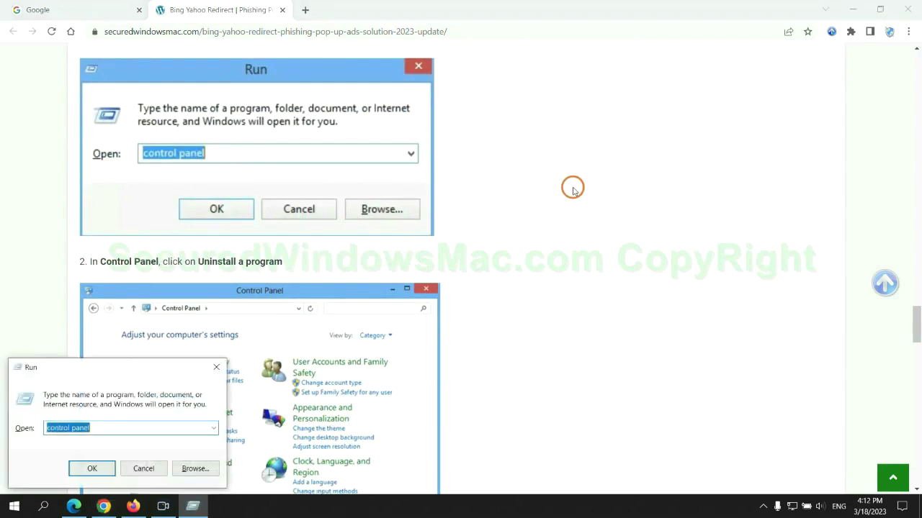
pyautogui.write('contr')
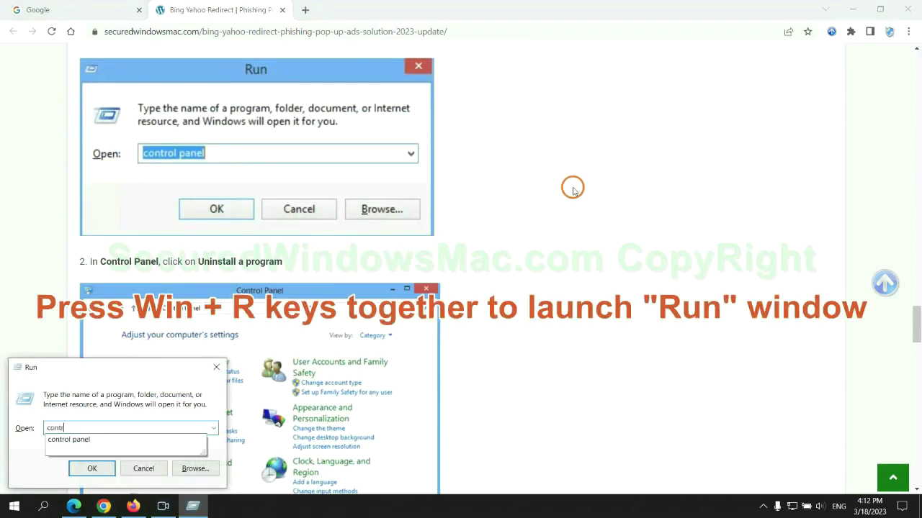
pyautogui.write('ol pan')
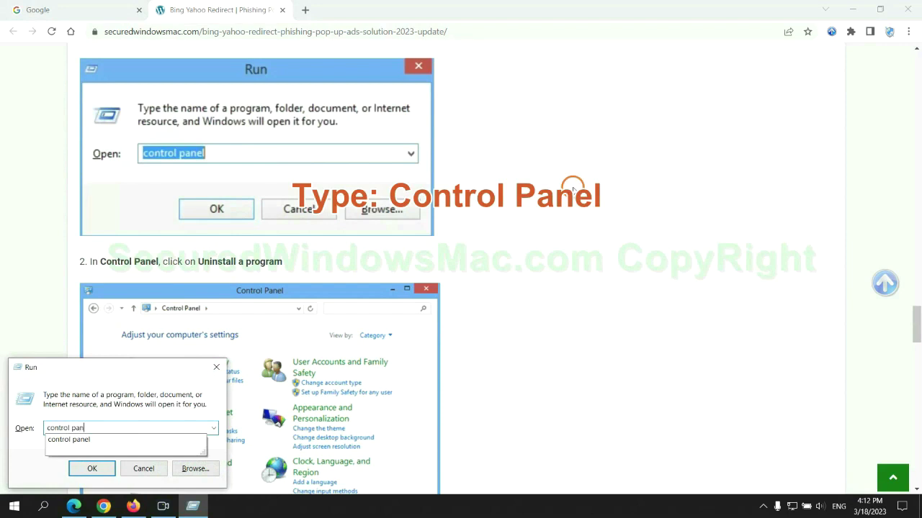
pyautogui.write('l')
pyautogui.press('Return')
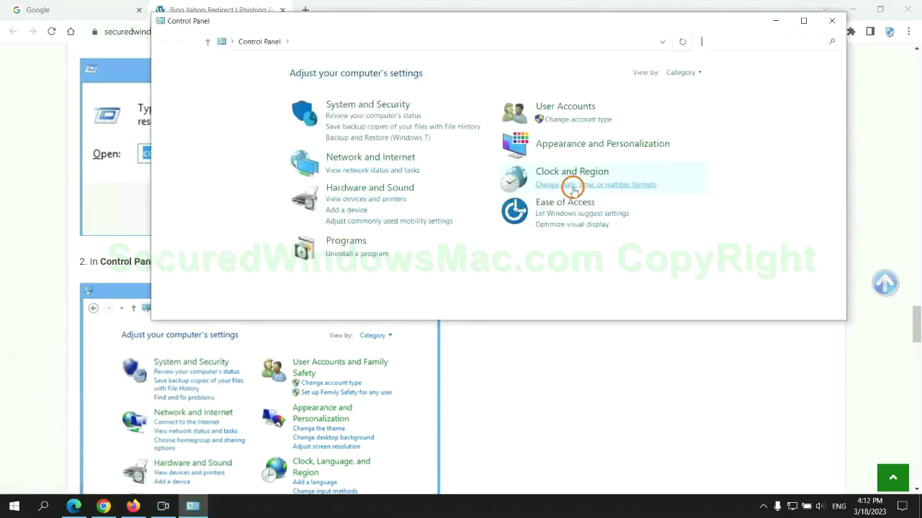
pyautogui.click(360, 253)
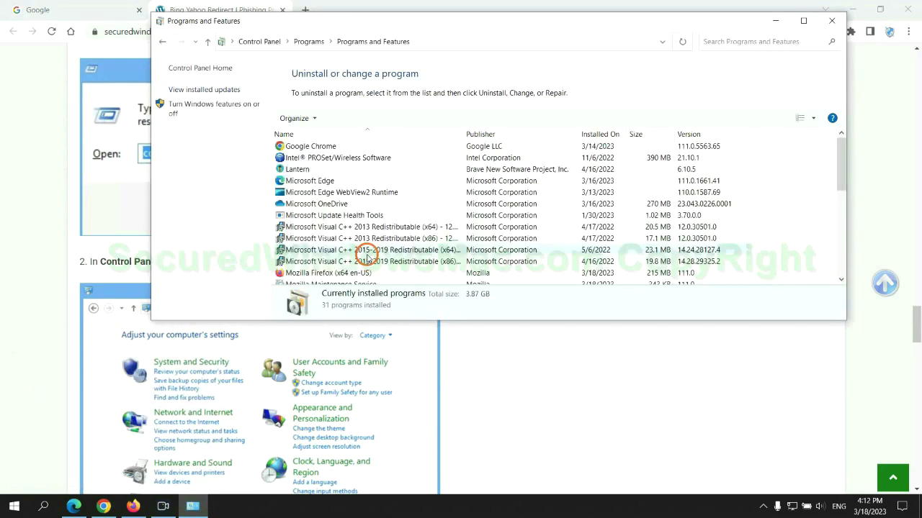
# Step: Check Lantern's uninstall options, then close the Programs and Features window
pyautogui.click(306, 172)
pyautogui.rightClick(317, 174)
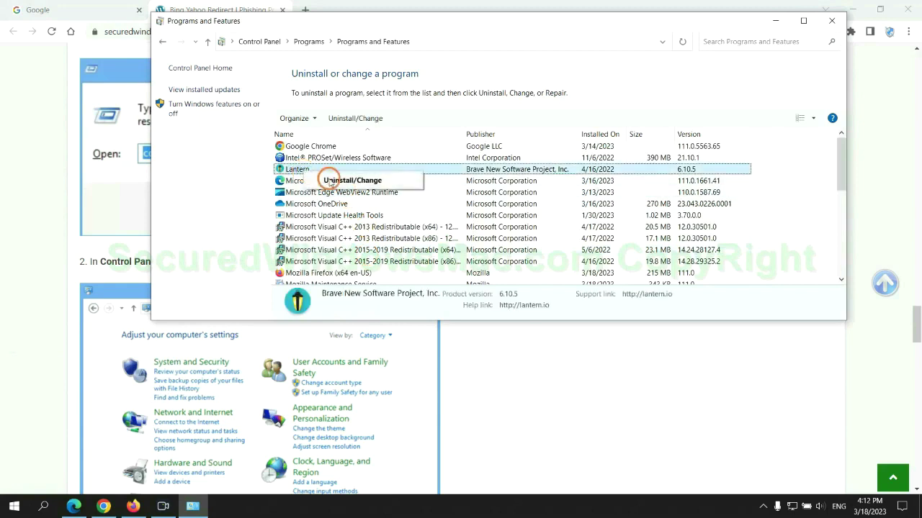
pyautogui.click(831, 21)
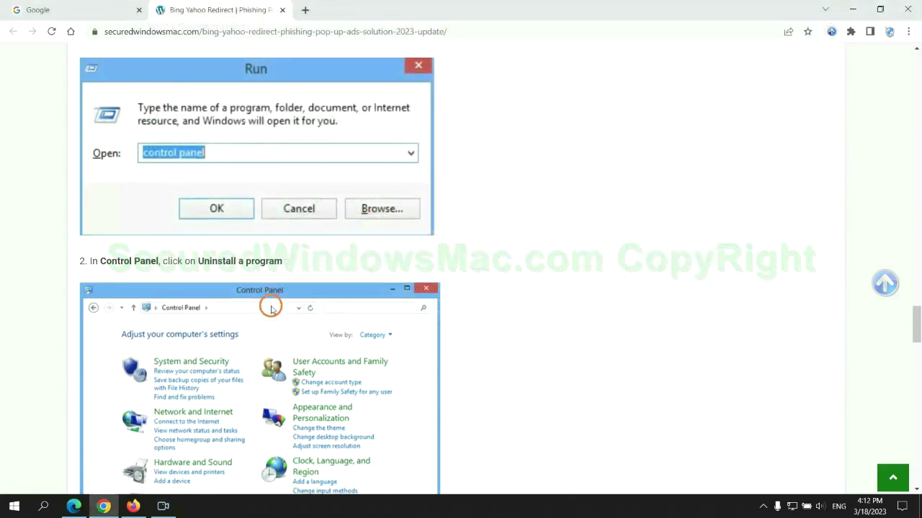
# Step: Scroll the guide to its extension-removal step
pyautogui.scroll(-6, 271, 309)
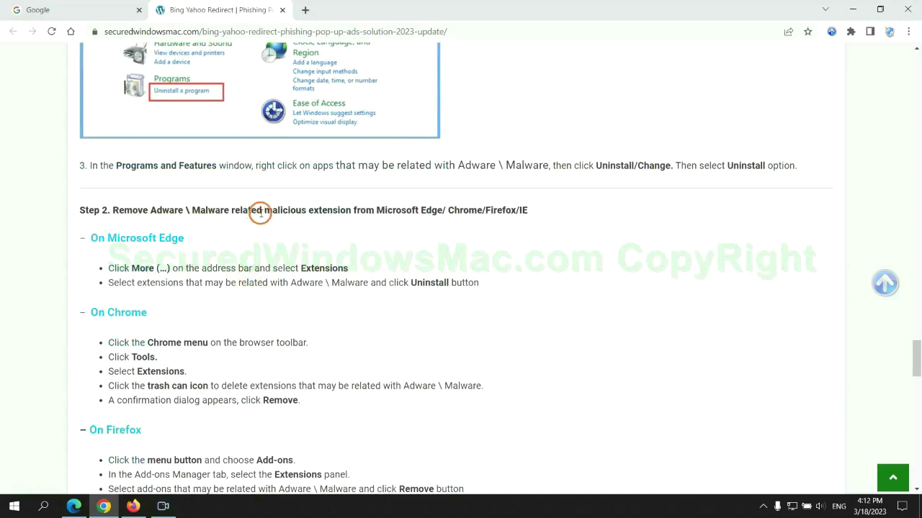
pyautogui.moveTo(260, 213); pyautogui.dragTo(363, 213)
pyautogui.click(368, 227)
# Step: Remove McAfee WebAdvisor from Edge's Manage extensions page and return to Chrome
pyautogui.click(78, 504)
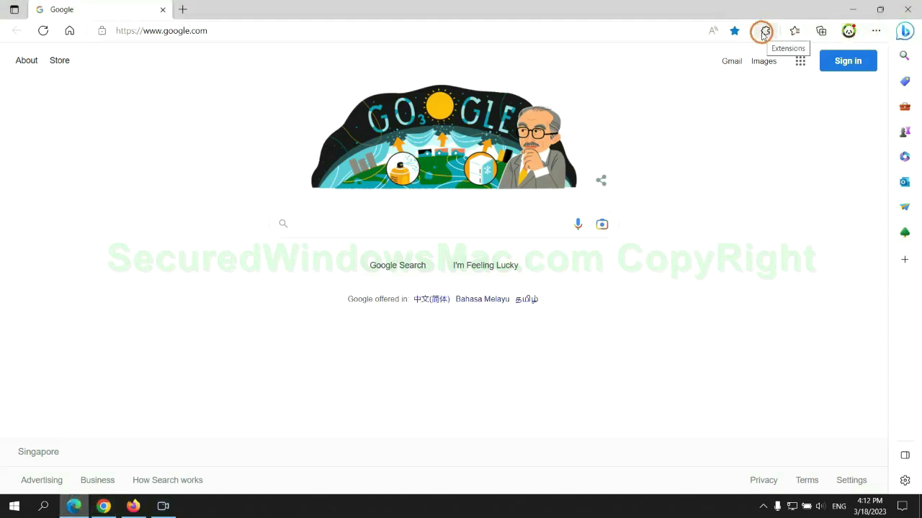
pyautogui.click(764, 32)
pyautogui.click(637, 95)
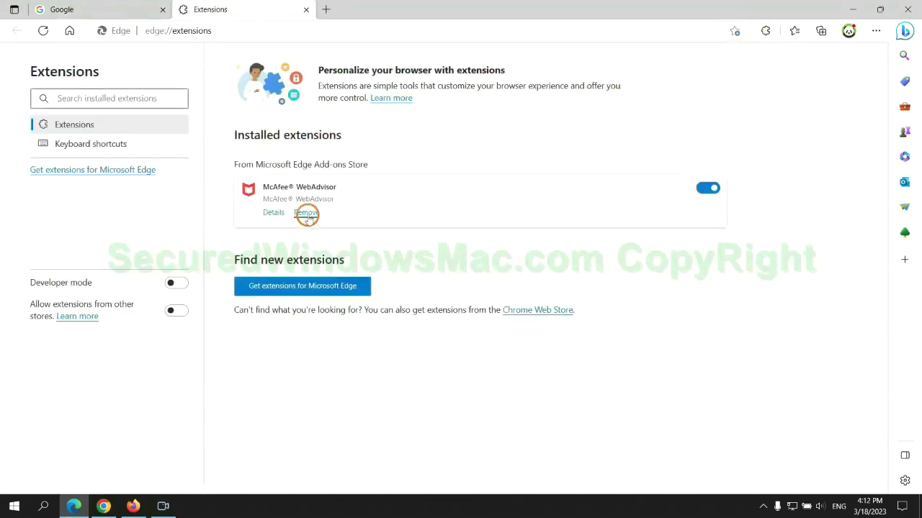
pyautogui.click(306, 213)
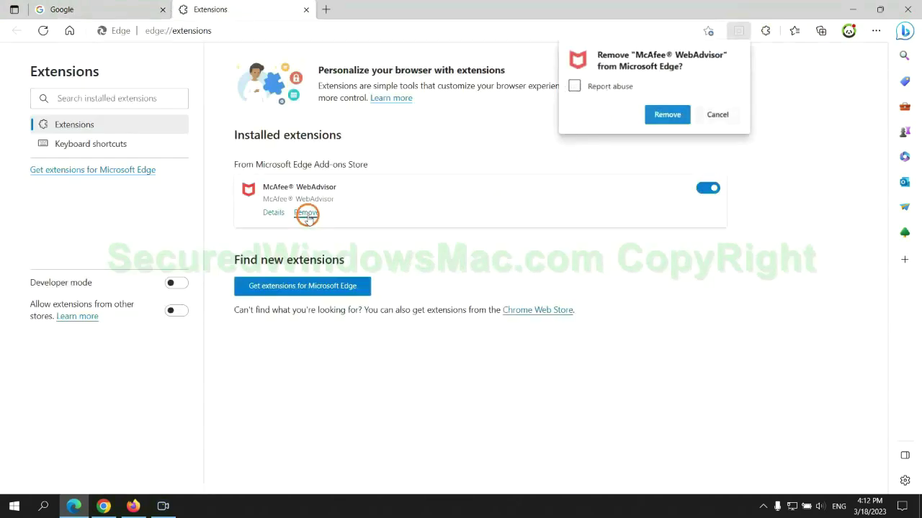
pyautogui.click(664, 114)
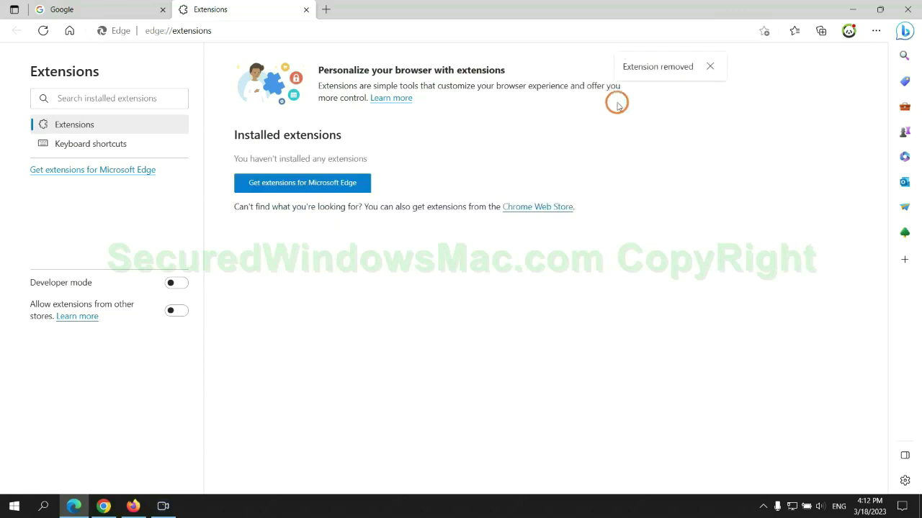
pyautogui.click(306, 11)
pyautogui.click(113, 510)
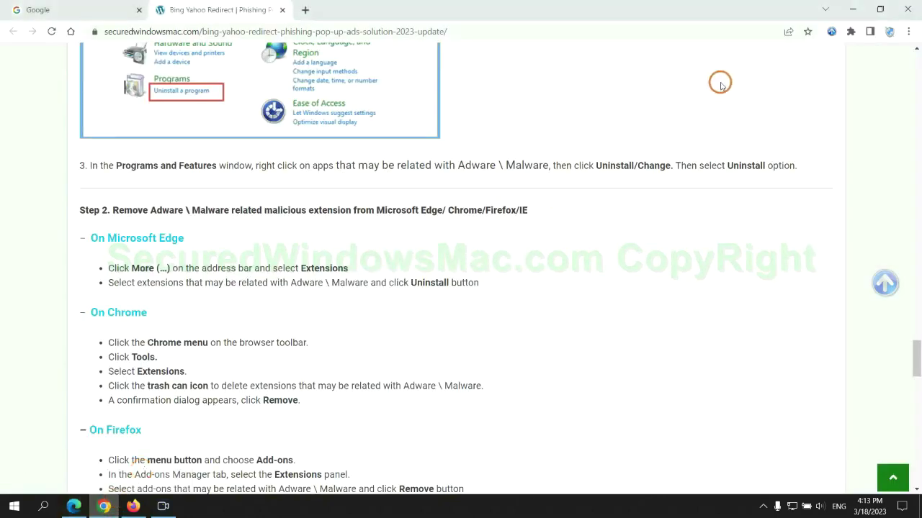
# Step: Remove the Ecosia extension from Chrome's Manage extensions page, confirming the removal
pyautogui.click(850, 32)
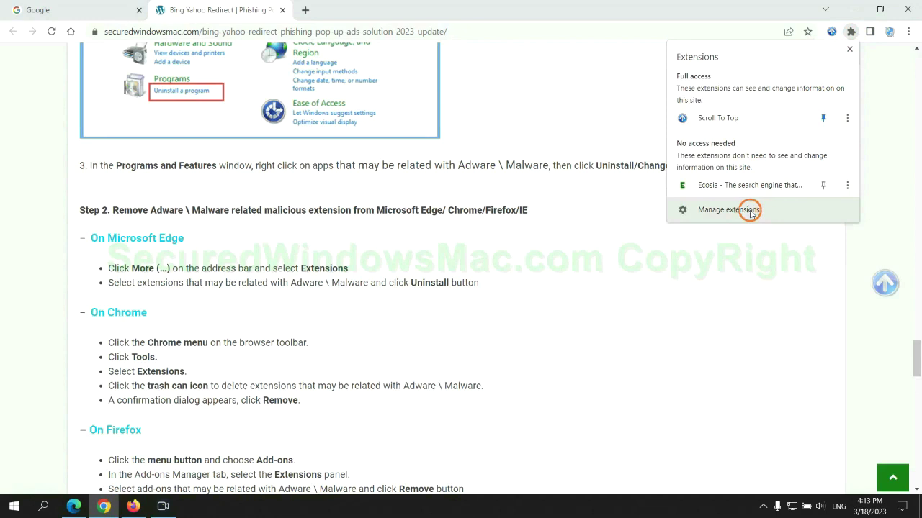
pyautogui.click(750, 212)
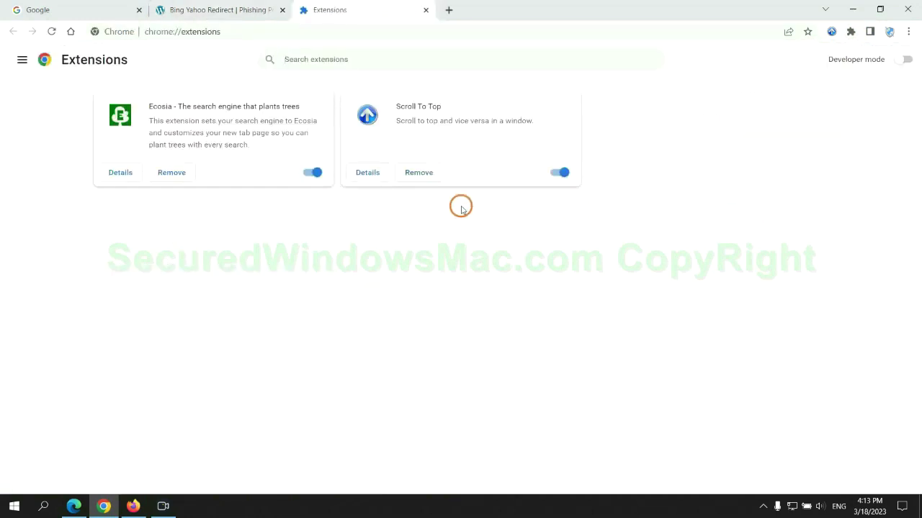
pyautogui.click(172, 172)
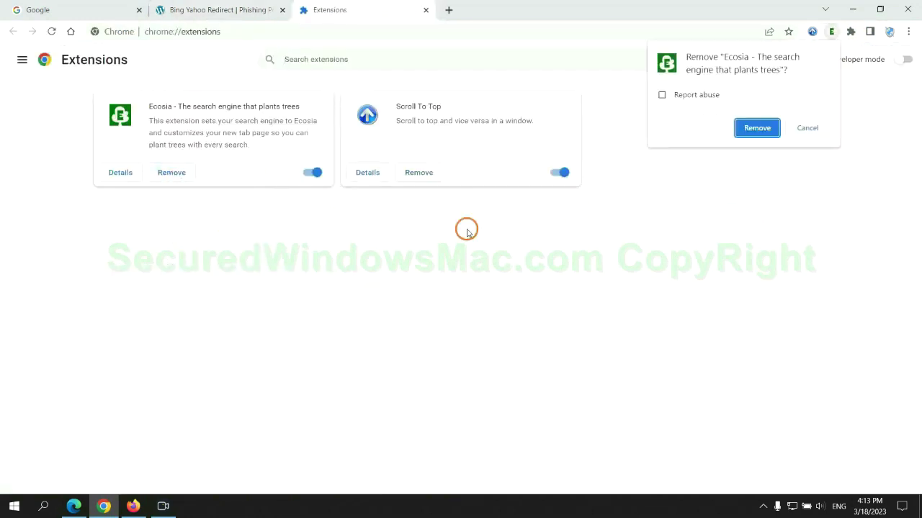
pyautogui.click(757, 128)
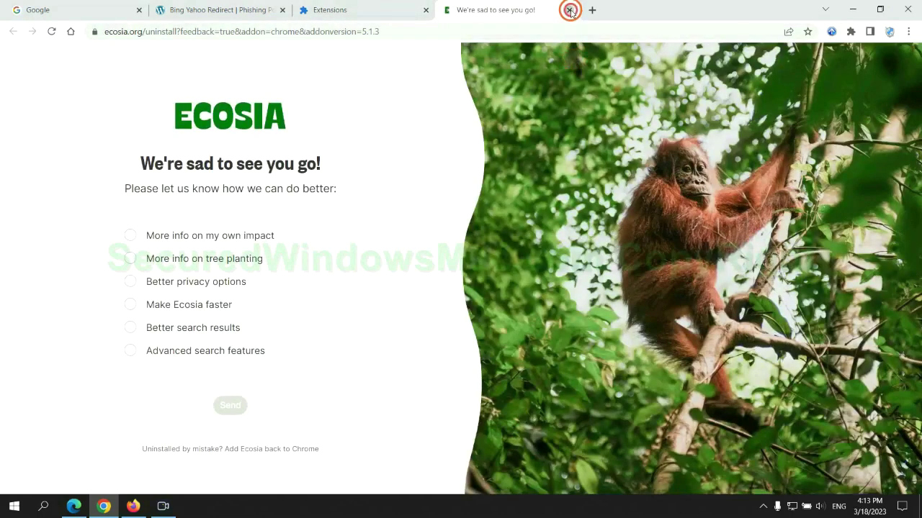
# Step: Remove the Enhancer for YouTube add-on from Firefox's add-ons manager
pyautogui.click(569, 9)
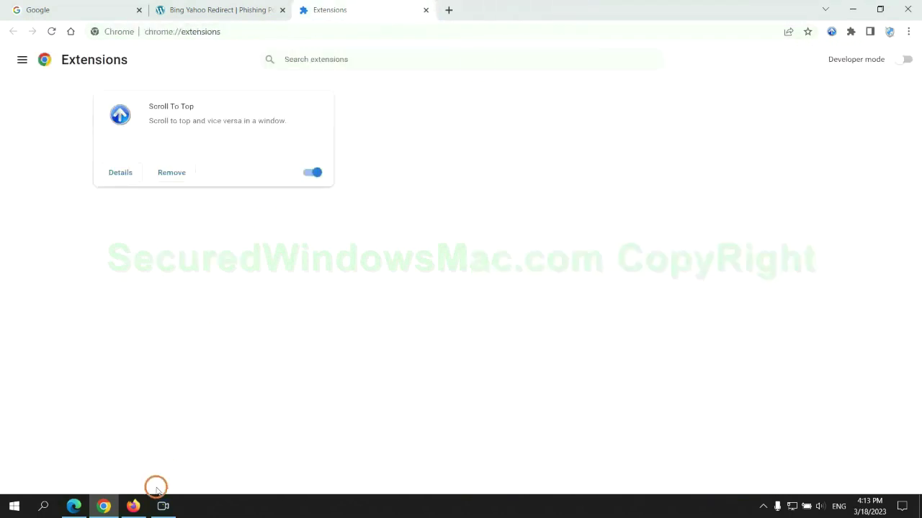
pyautogui.click(132, 504)
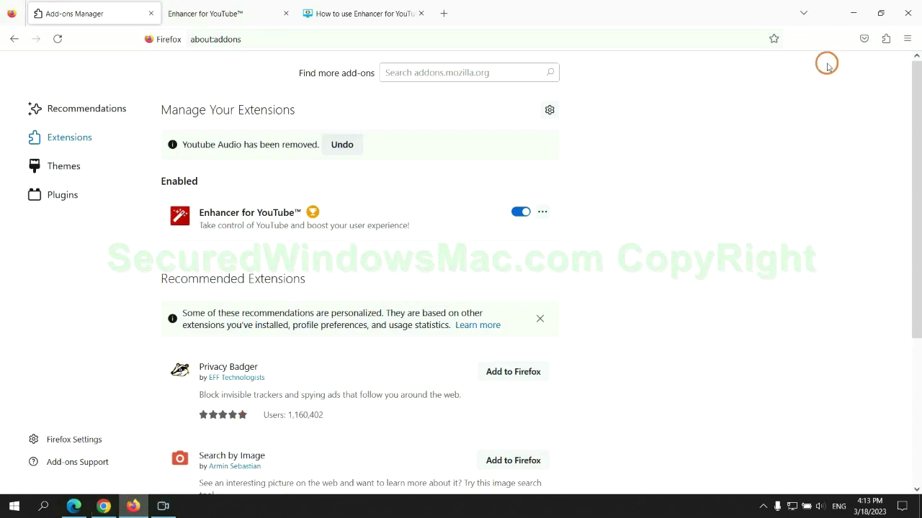
pyautogui.click(885, 39)
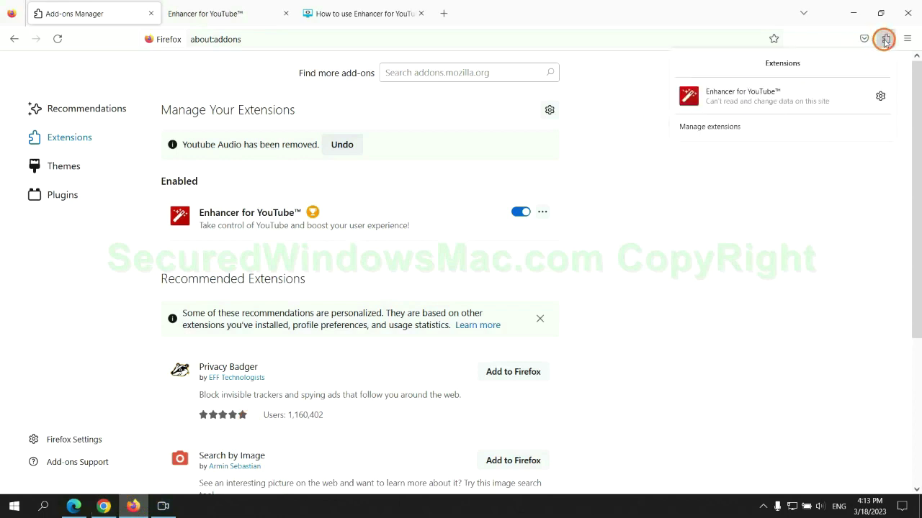
pyautogui.click(793, 122)
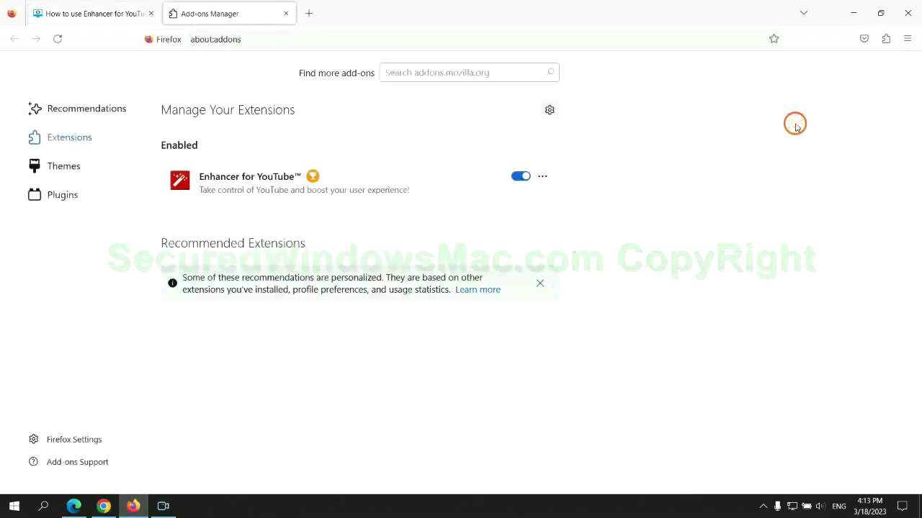
pyautogui.click(542, 176)
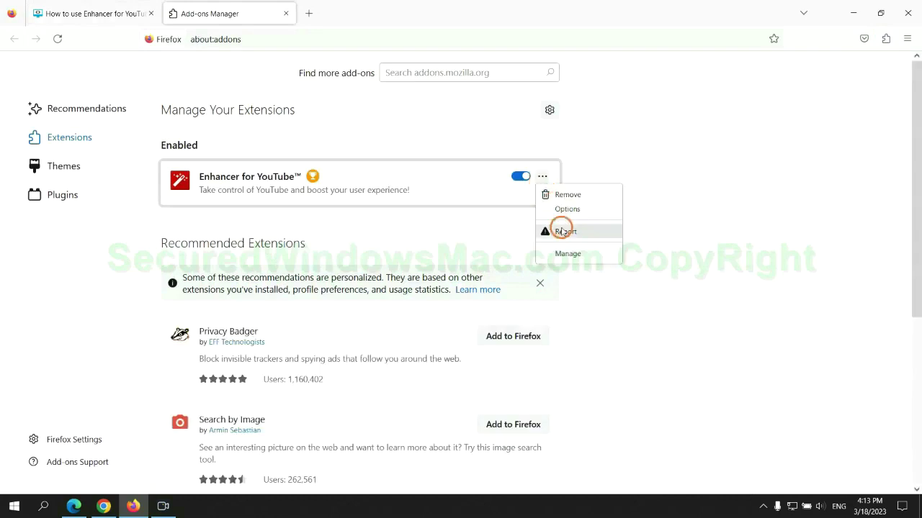
pyautogui.click(568, 195)
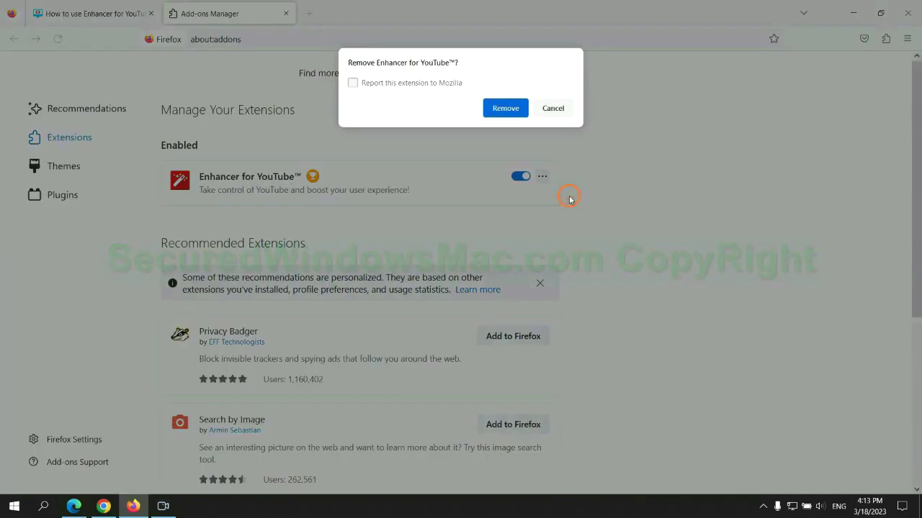
pyautogui.click(511, 109)
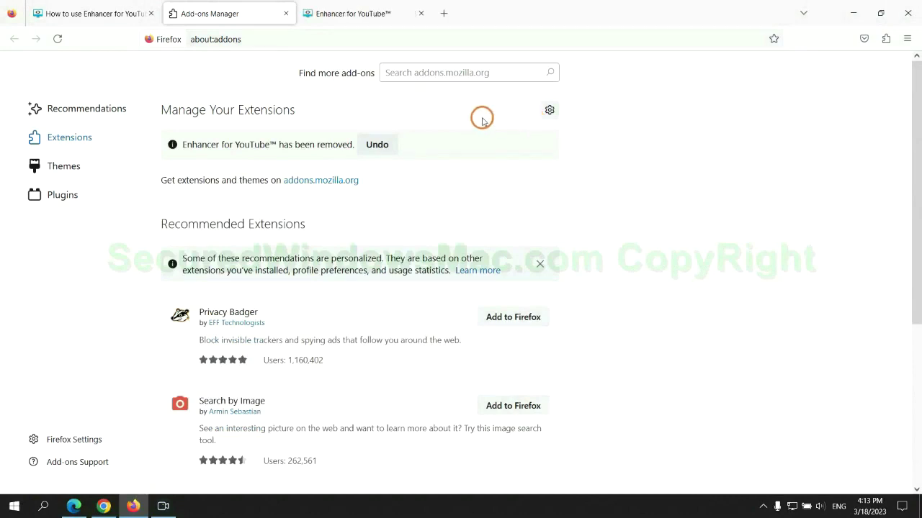
# Step: Scroll the guide to the Step 3 registry cleanup and launch Registry Editor from Run
pyautogui.moveTo(213, 203); pyautogui.dragTo(266, 215)
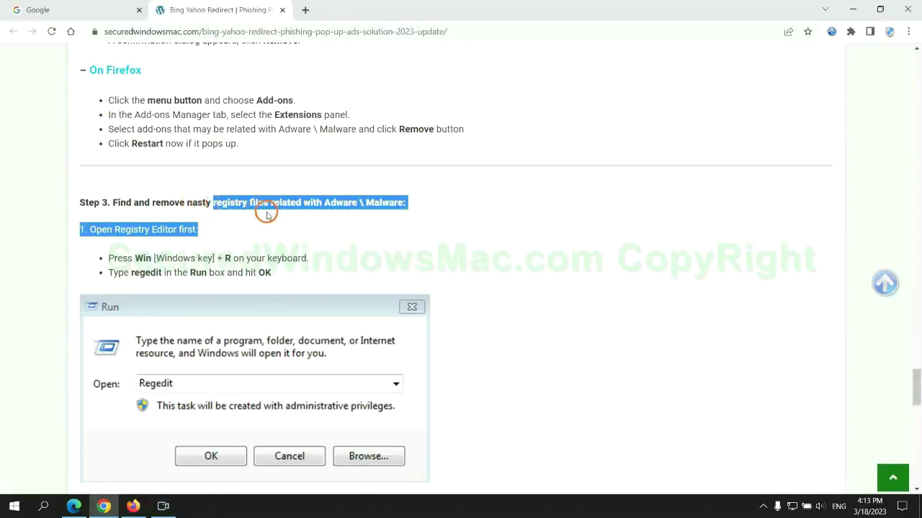
pyautogui.click(259, 220)
pyautogui.scroll(-2, 252, 220)
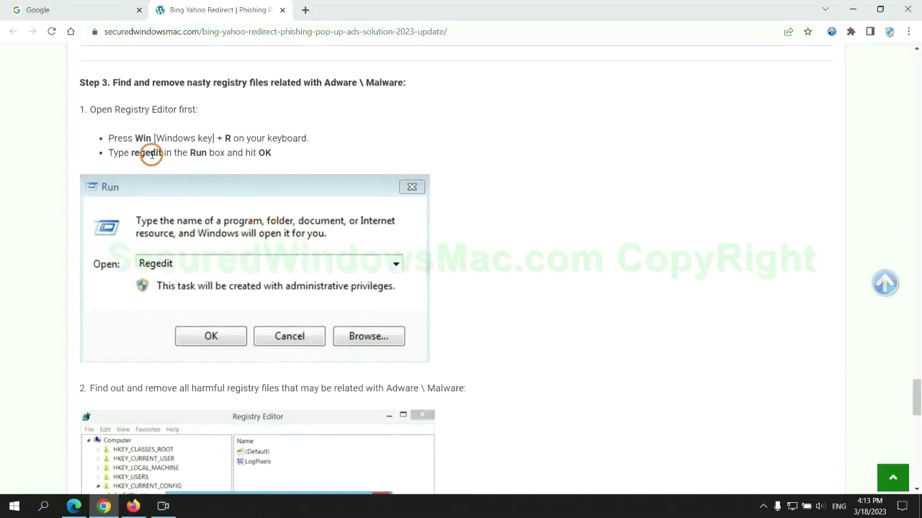
pyautogui.press('super+r')
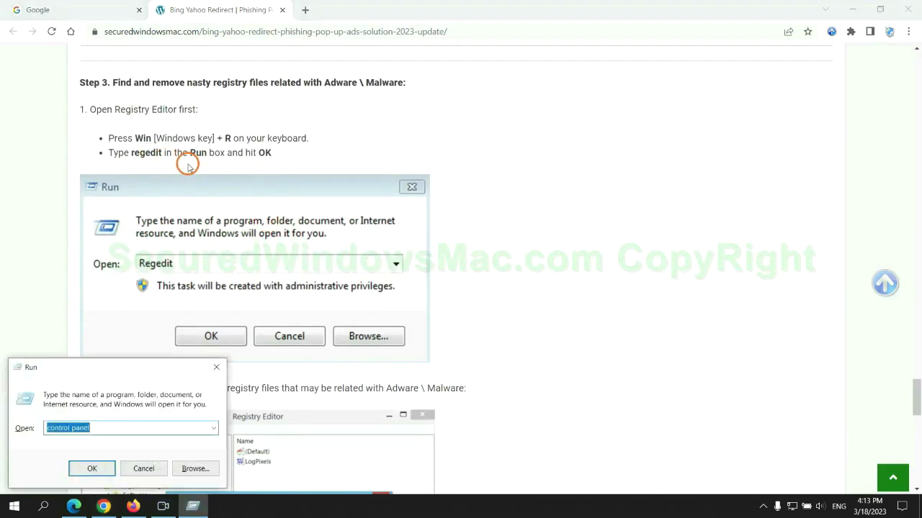
pyautogui.write('regedi')
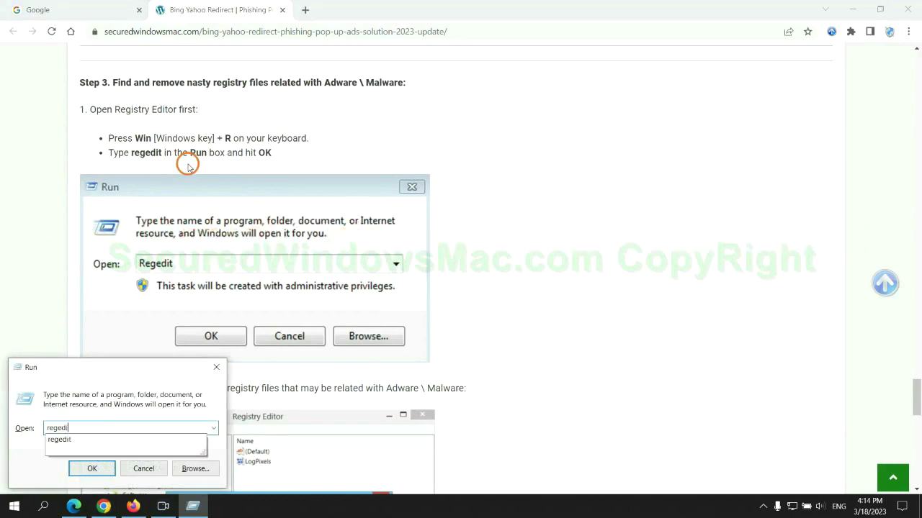
pyautogui.write('t')
pyautogui.press('Return')
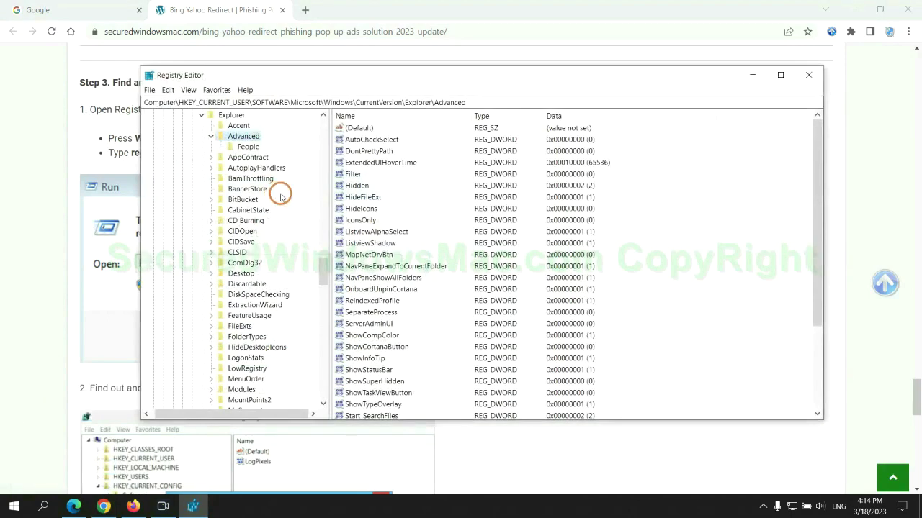
# Step: Search the registry for 'Apps' via Edit > Find and right-click the StoreAppsOnTaskbar value
pyautogui.click(168, 90)
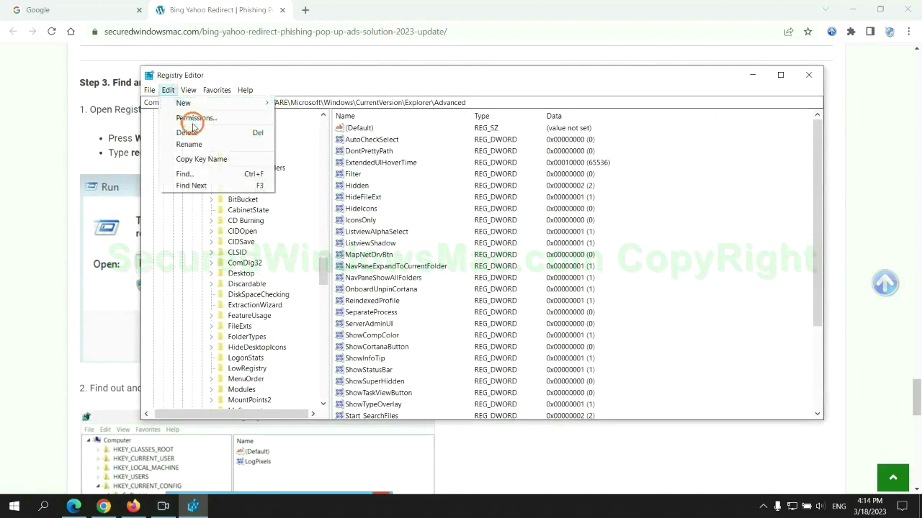
pyautogui.click(230, 174)
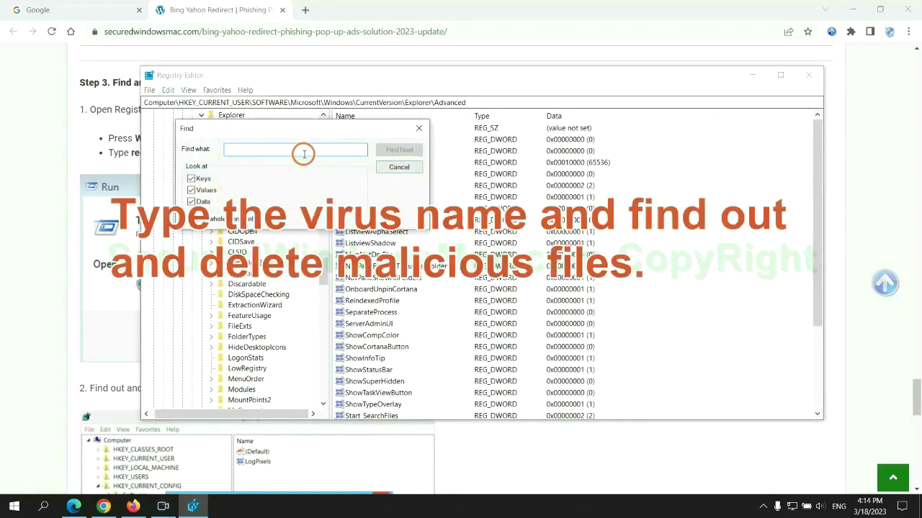
pyautogui.write('Apps')
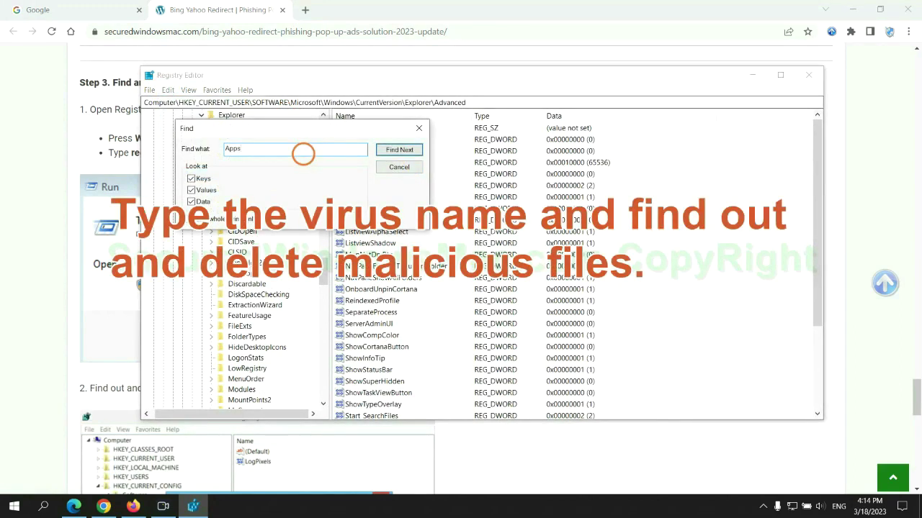
pyautogui.press('Return')
pyautogui.scroll(-2, 515, 295)
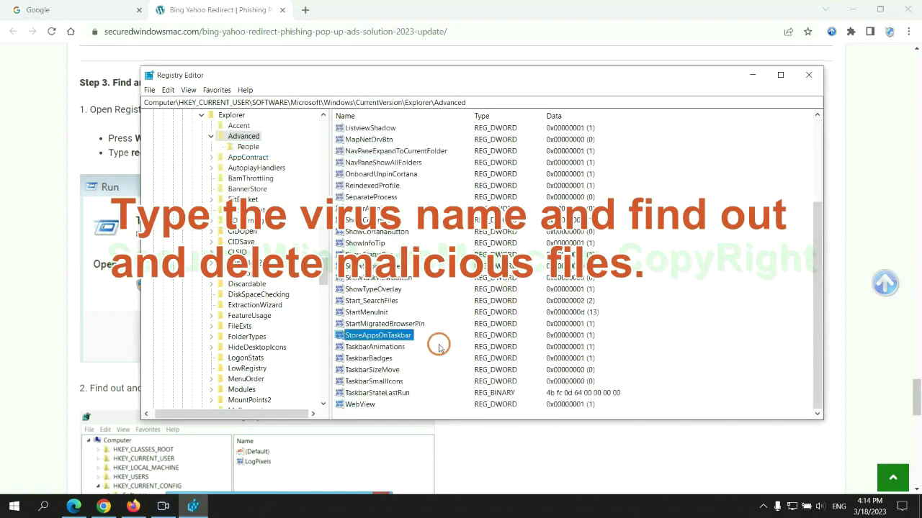
pyautogui.rightClick(414, 338)
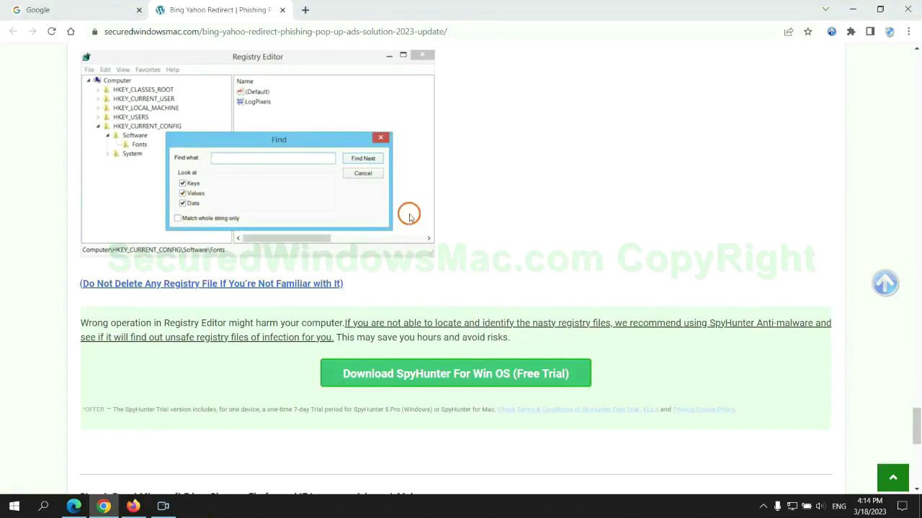
# Step: Scroll the guide to Step 4 and highlight the word 'Reset' in its instructions
pyautogui.scroll(-1, 407, 215)
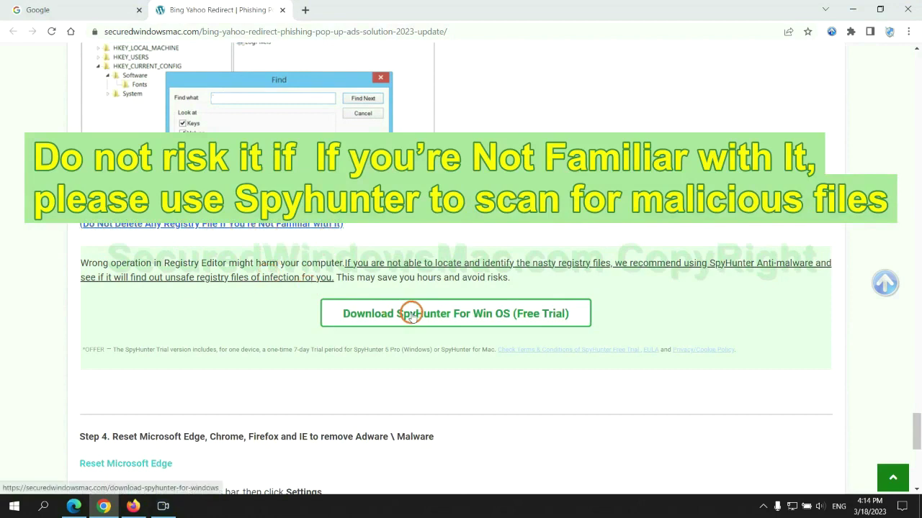
pyautogui.scroll(-5, 410, 314)
pyautogui.doubleClick(123, 76)
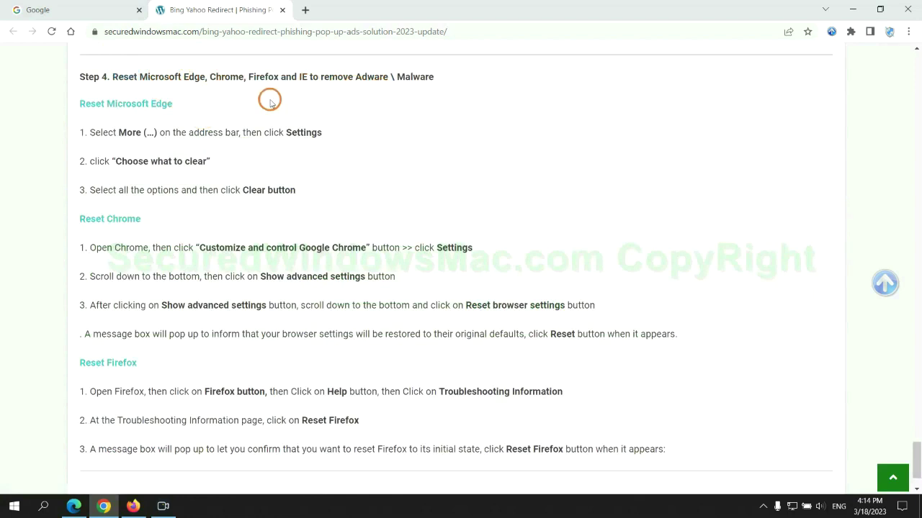
# Step: Open Edge's Clear browsing data choices under Privacy, search, and services, then return to Chrome
pyautogui.click(74, 506)
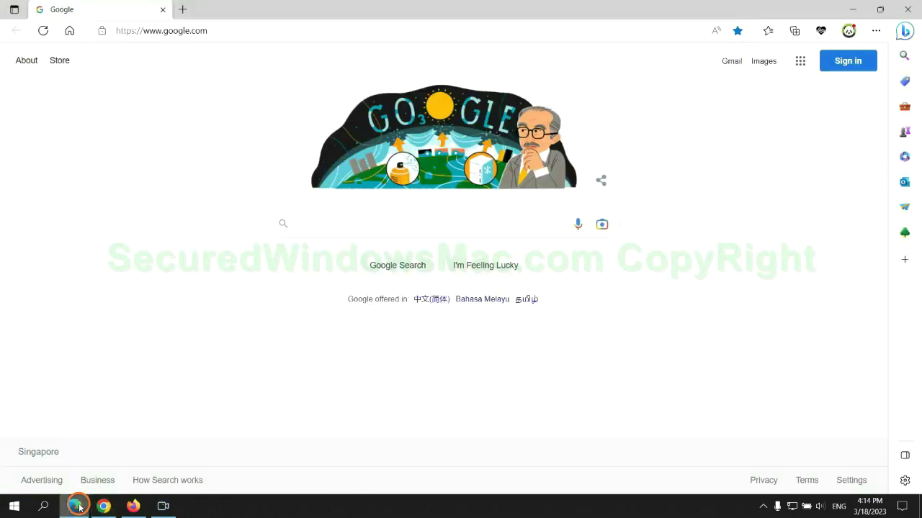
pyautogui.click(875, 31)
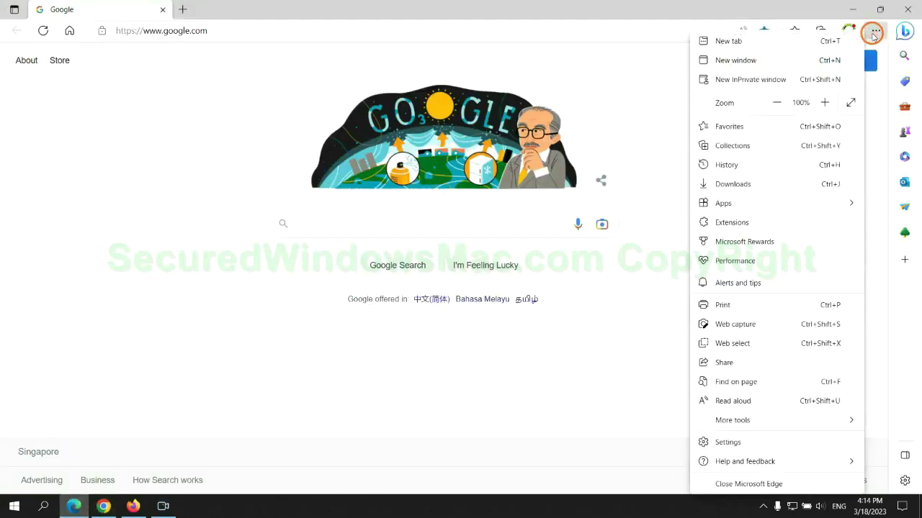
pyautogui.click(726, 442)
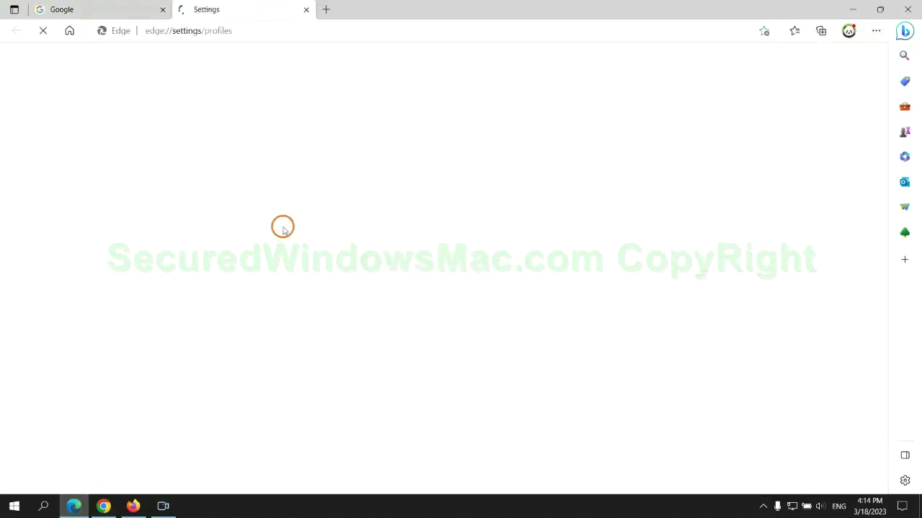
pyautogui.click(151, 151)
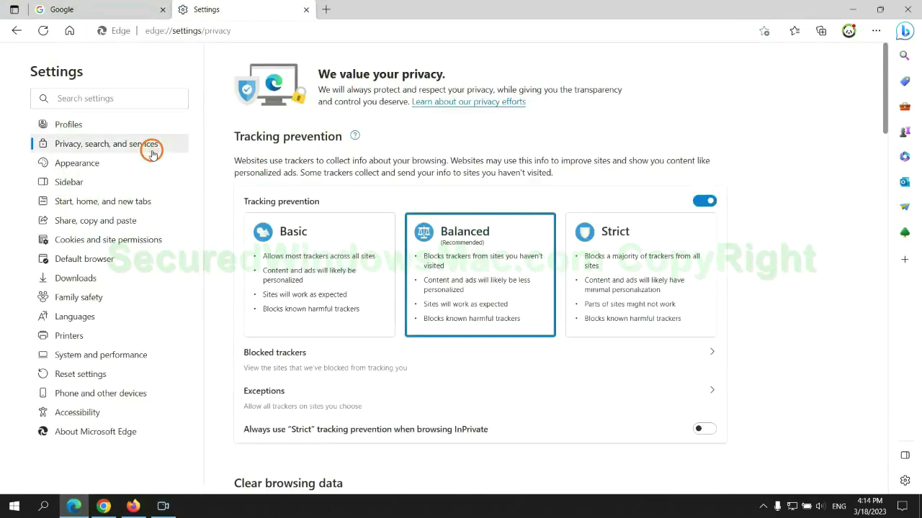
pyautogui.scroll(-3, 753, 319)
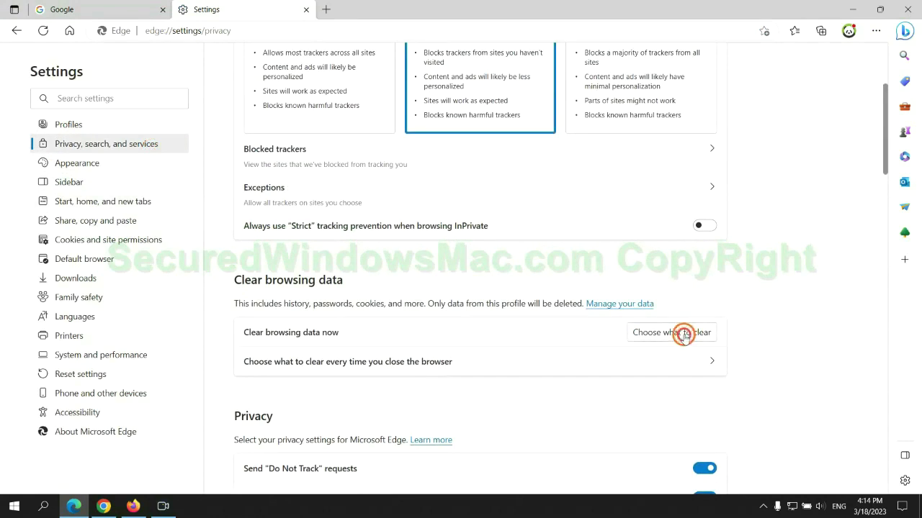
pyautogui.click(684, 333)
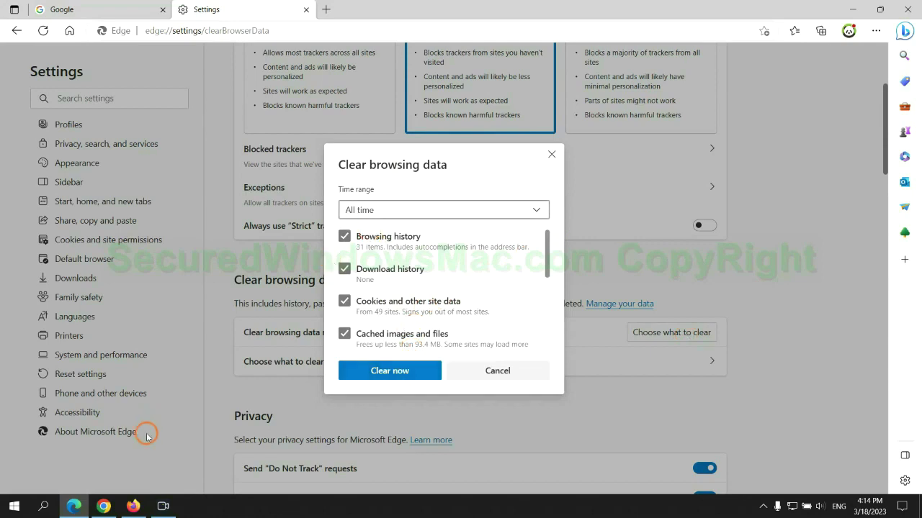
pyautogui.click(103, 506)
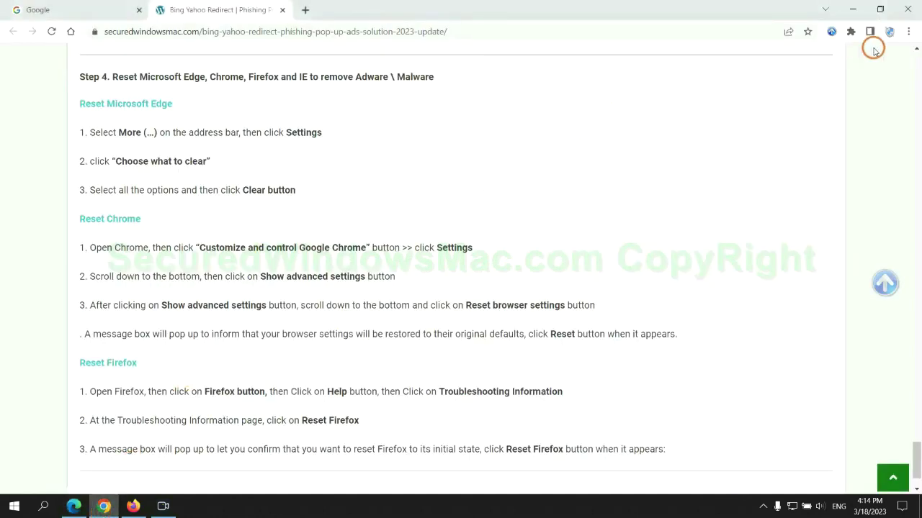
# Step: From Chrome's Settings, request 'Restore settings to their original defaults'
pyautogui.click(907, 33)
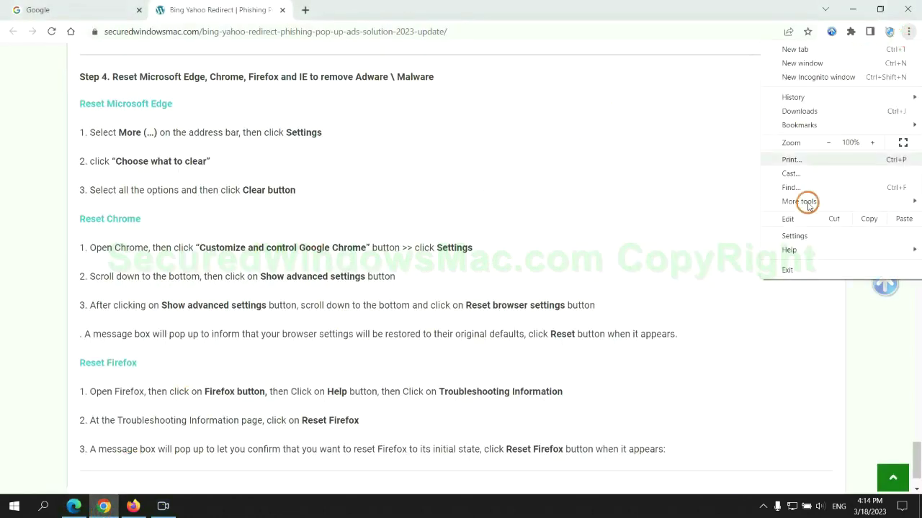
pyautogui.click(801, 236)
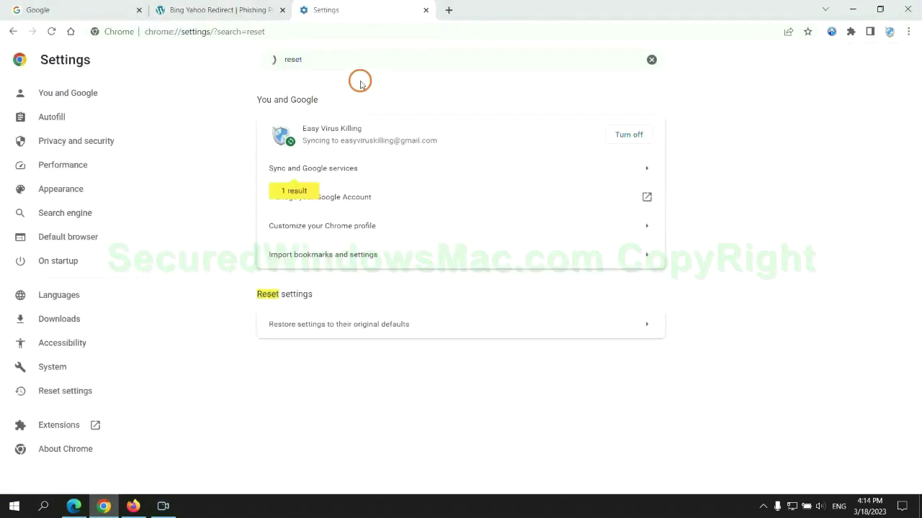
pyautogui.click(484, 322)
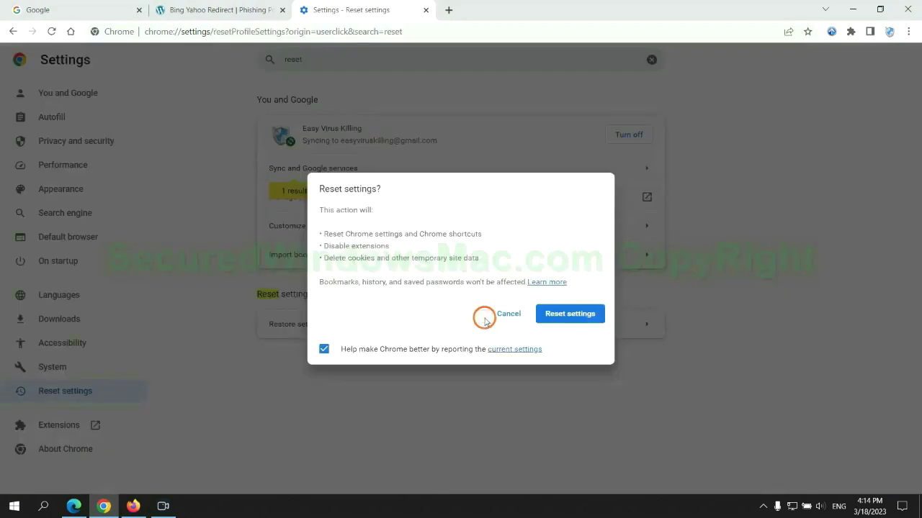
# Step: Start Refresh Firefox from Troubleshooting Information, then select the opening of the guide's final SpyHunter note
pyautogui.click(132, 500)
pyautogui.click(907, 39)
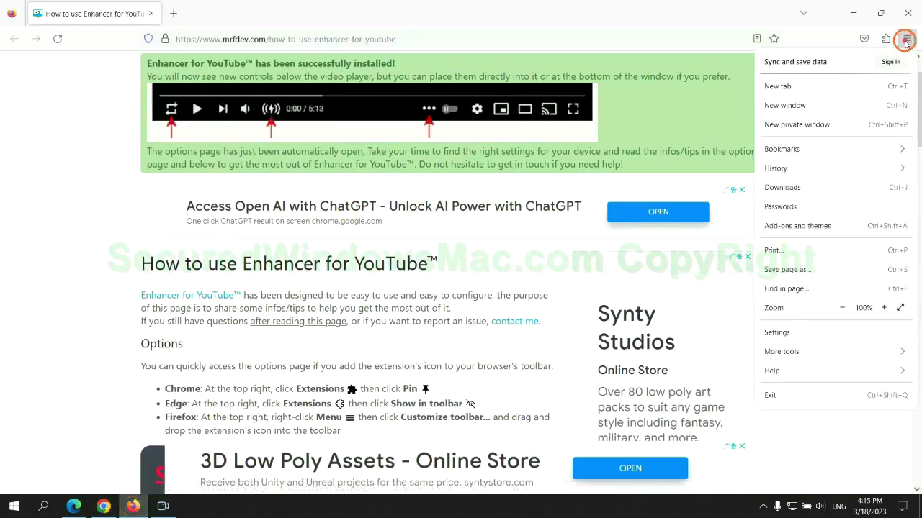
pyautogui.click(783, 371)
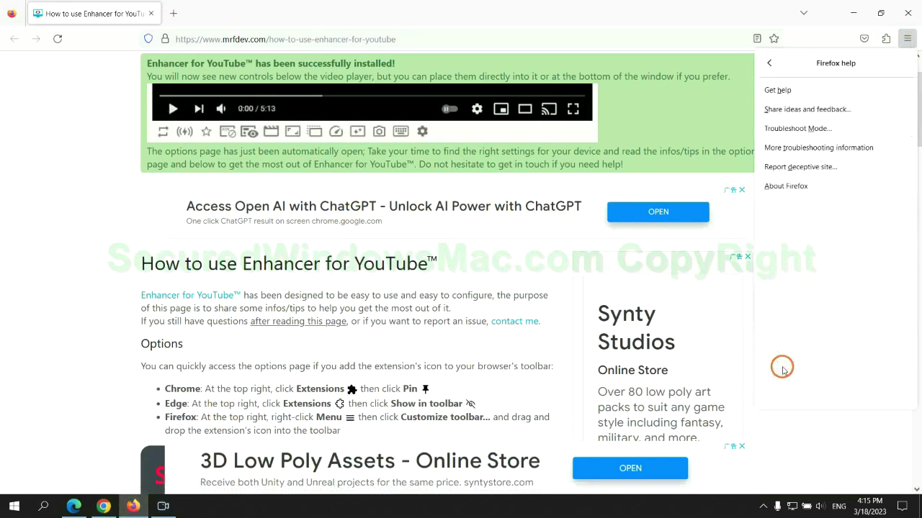
pyautogui.click(821, 148)
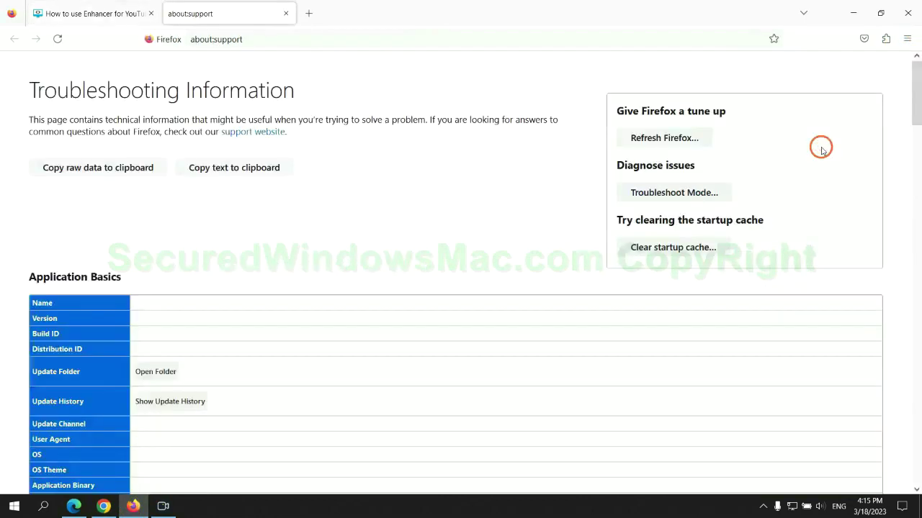
pyautogui.click(638, 140)
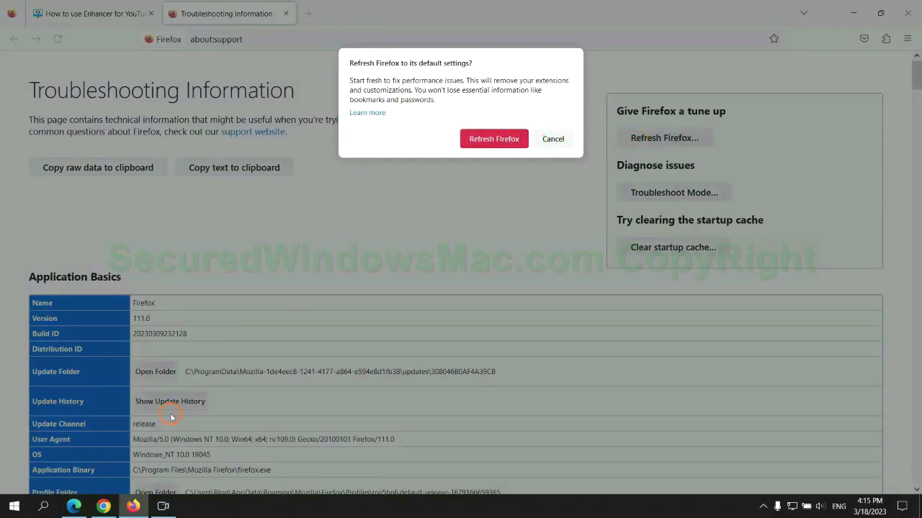
pyautogui.click(104, 506)
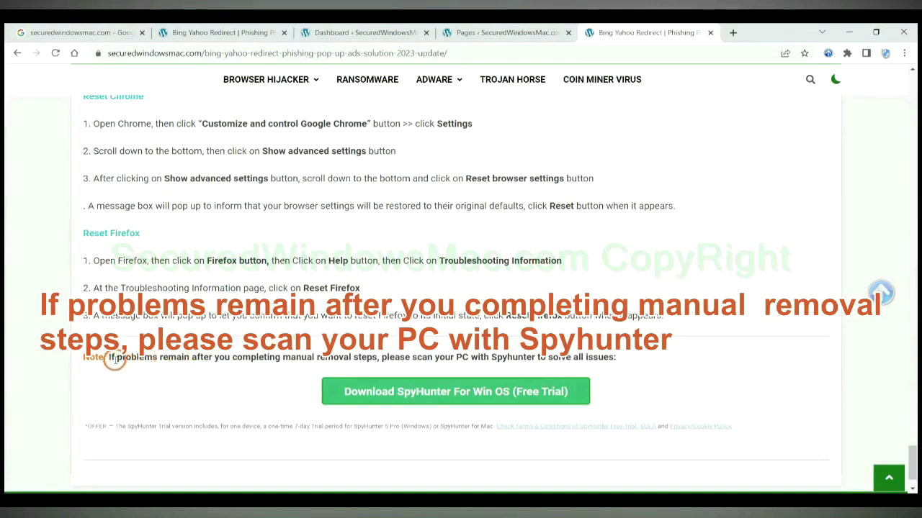
pyautogui.moveTo(108, 358); pyautogui.dragTo(203, 358)
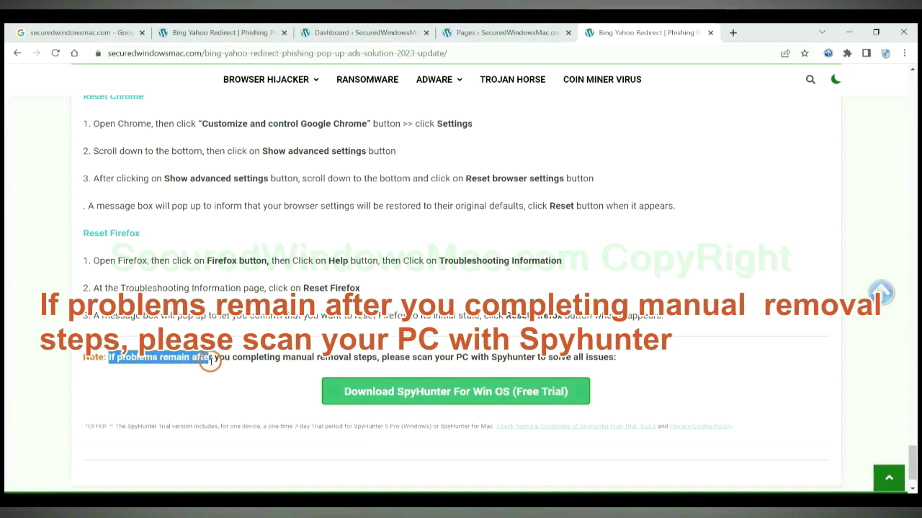